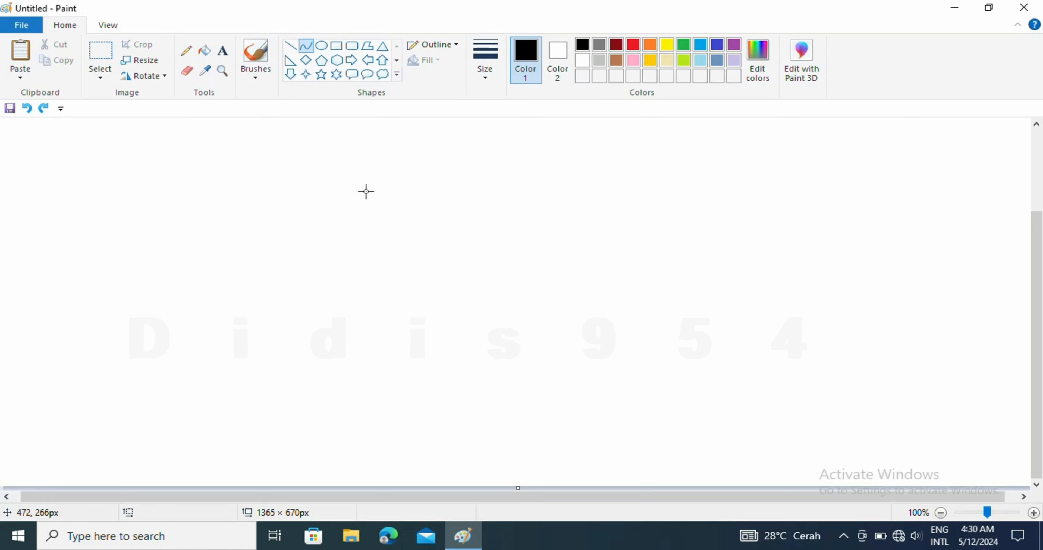
- Draw the back-left shape's left edge as a curve about 177 × 236 px, plus an overlapping arch about 200 × 118 px over it
drag(370, 182, 234, 344)
drag(354, 208, 284, 210)
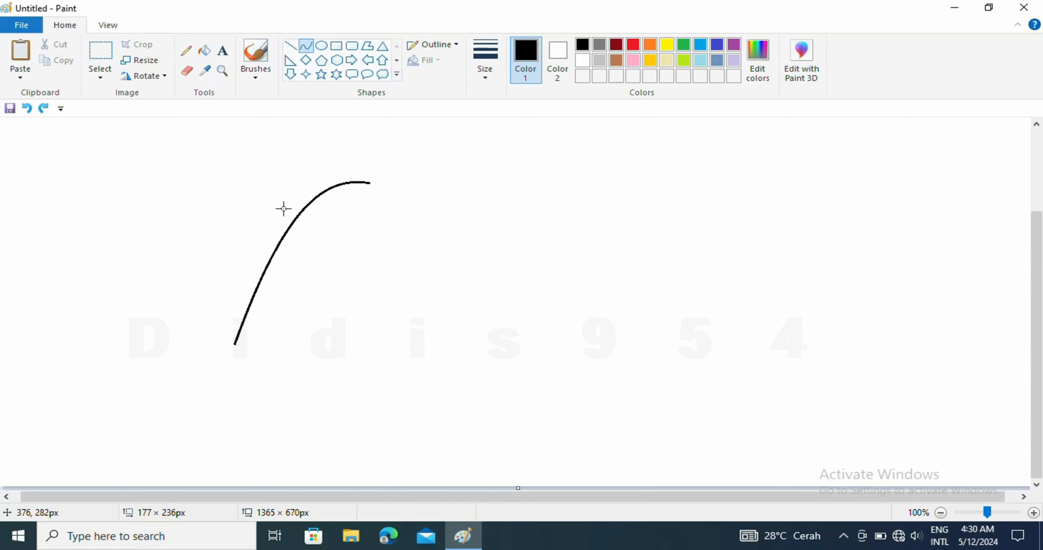
drag(433, 206, 282, 237)
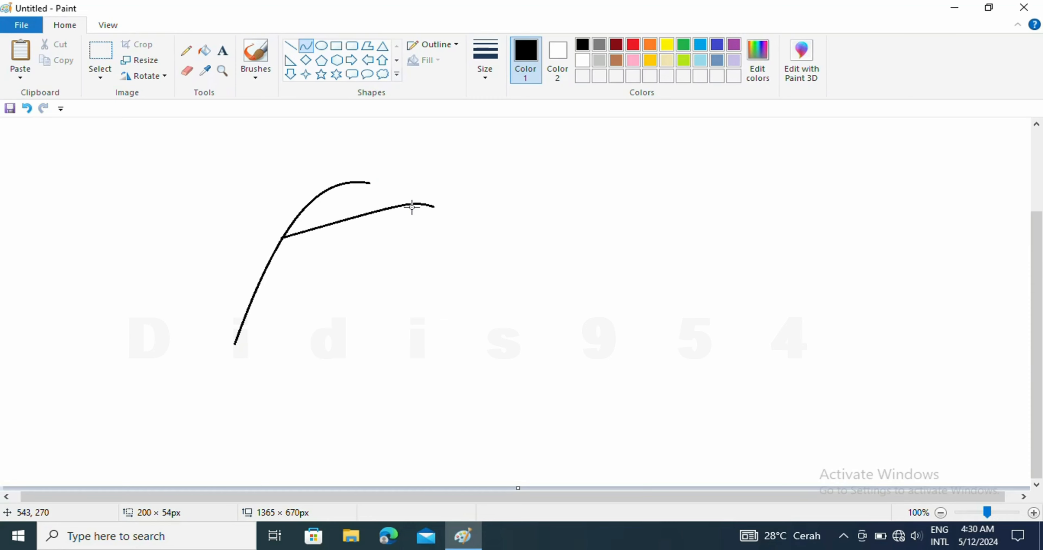
drag(414, 208, 317, 158)
click(317, 155)
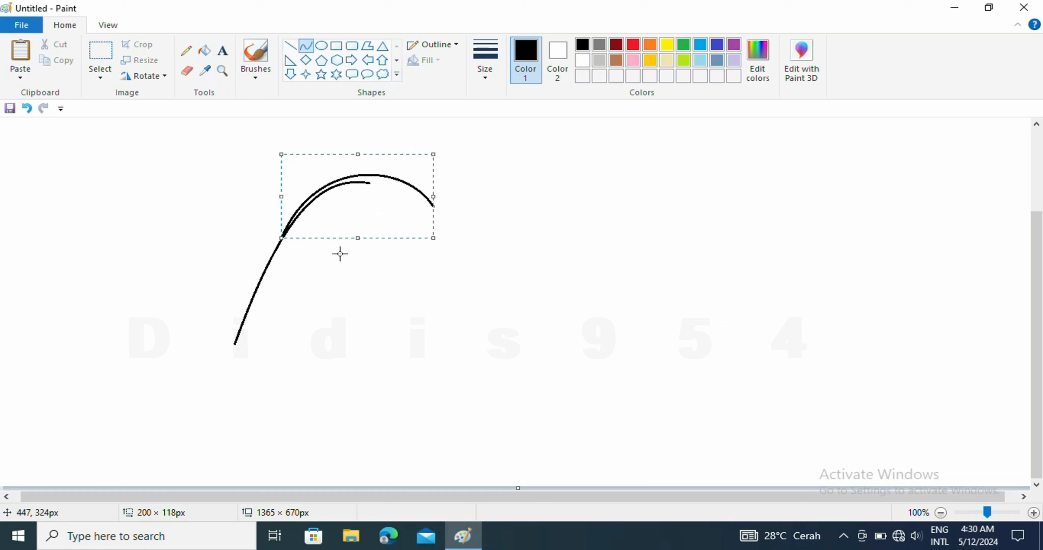
- Add three overlapping arcs along the crown and down the right side, about 103 × 36, 131 × 127 and 89 × 142 px
drag(404, 176, 363, 173)
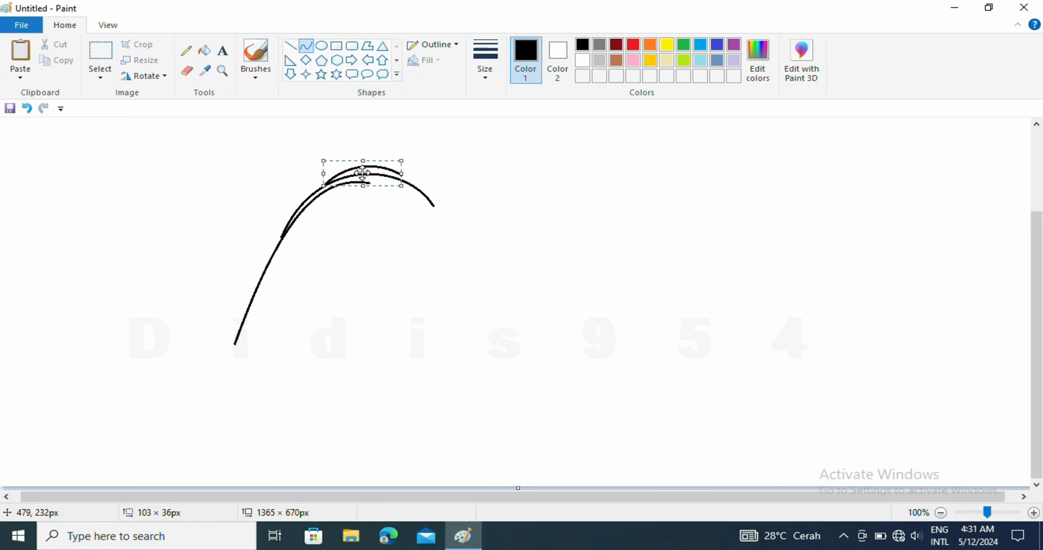
click(424, 216)
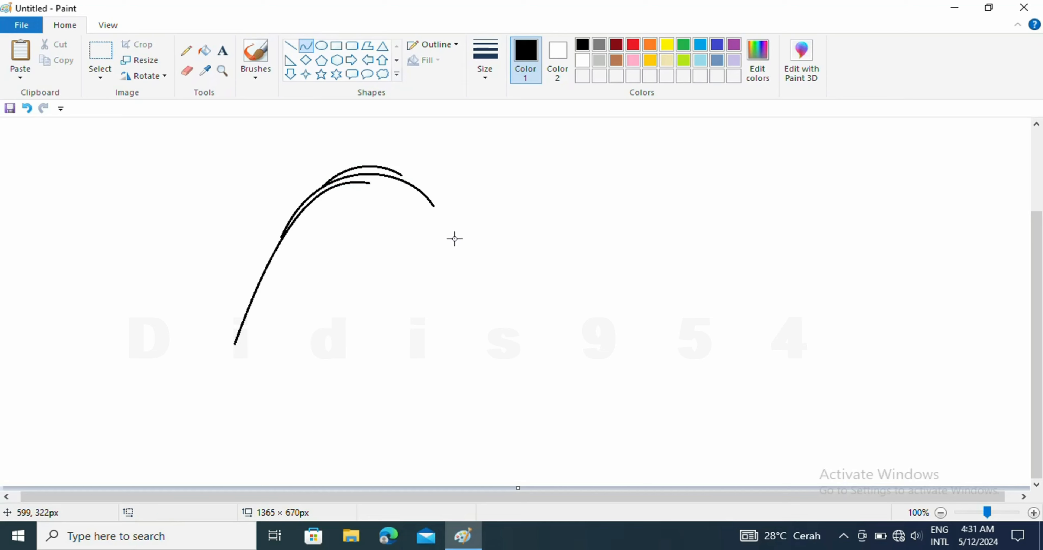
mouse_move(454, 239)
mouse_down()
mouse_move(400, 167)
mouse_move(363, 166)
mouse_up()
mouse_move(449, 227)
mouse_down()
mouse_move(439, 173)
mouse_move(419, 149)
mouse_up()
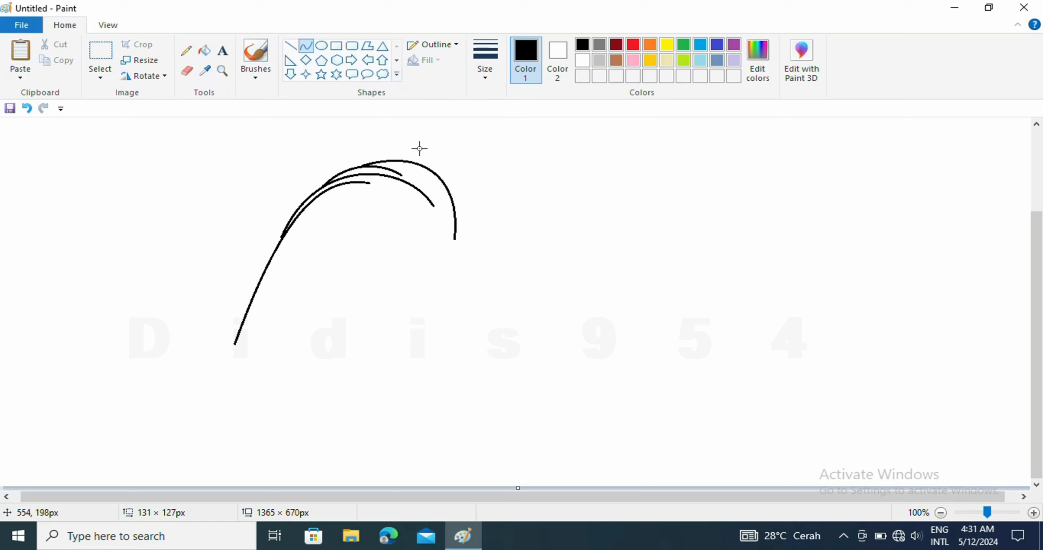
click(494, 200)
drag(504, 276, 436, 168)
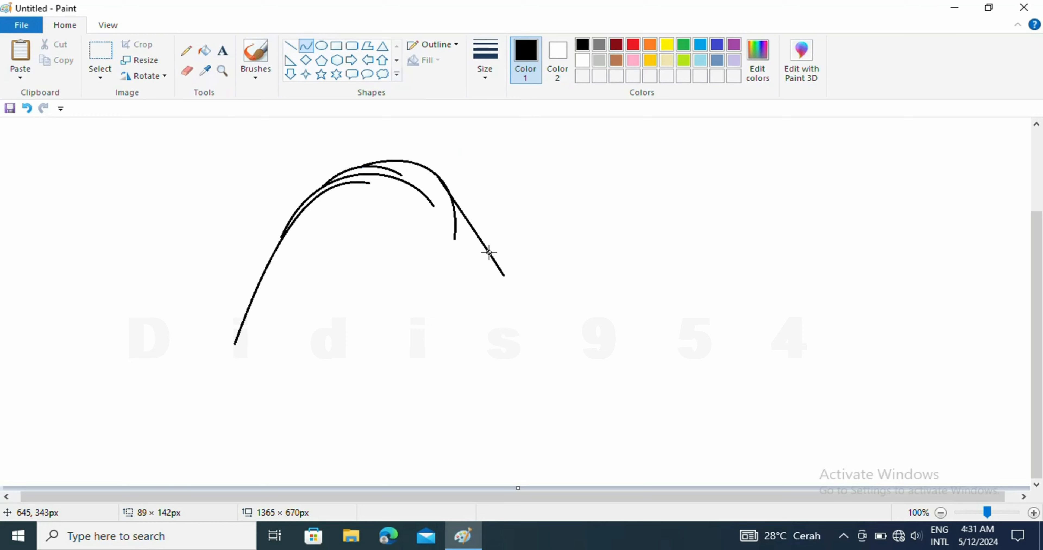
drag(488, 253, 471, 191)
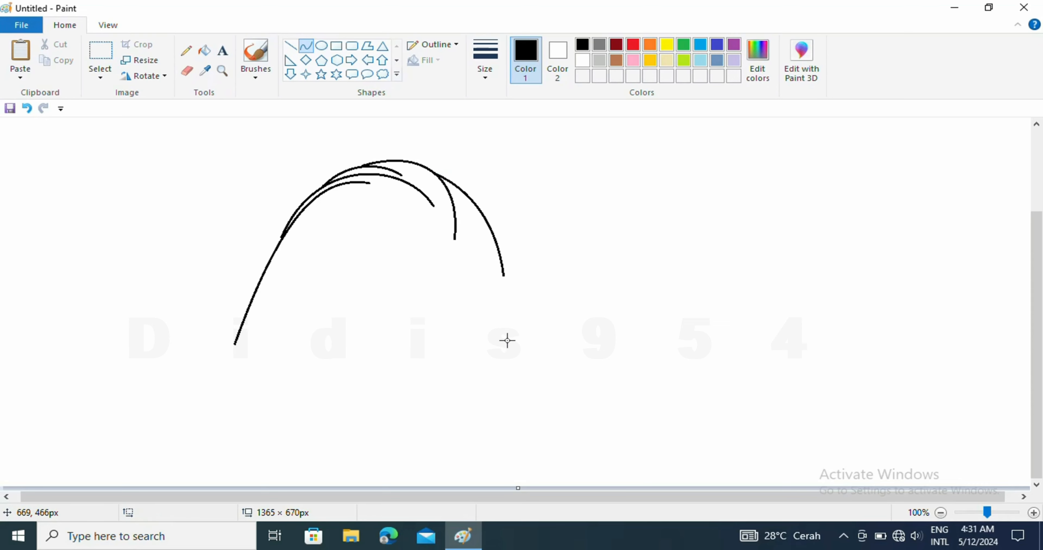
- Draw three contour curves inside the back-left shape, about 73 × 98, 65 × 36 and 80 × 19 px
drag(327, 203, 272, 272)
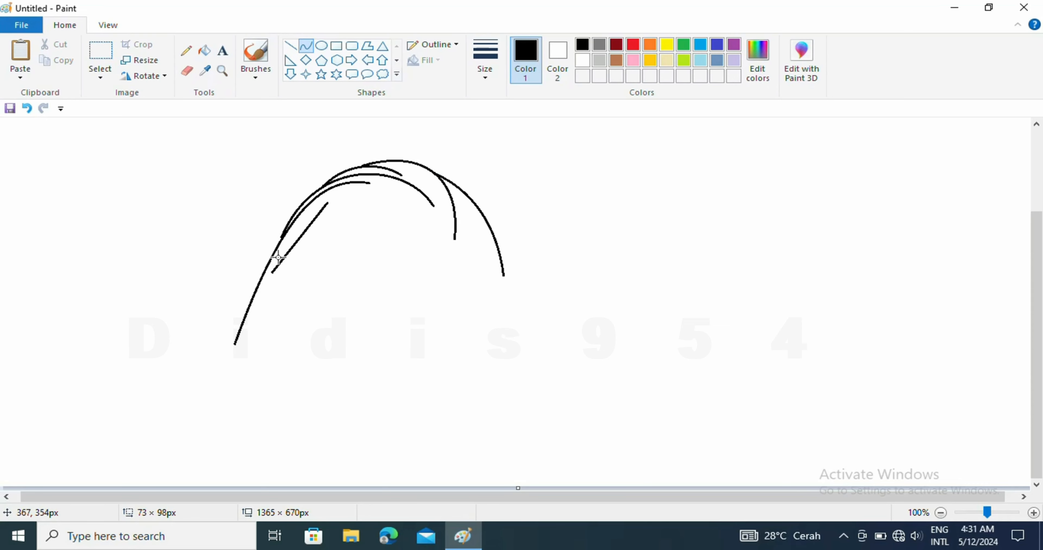
mouse_move(300, 237)
mouse_down()
mouse_move(309, 206)
mouse_move(288, 252)
mouse_move(285, 238)
mouse_move(292, 246)
mouse_move(319, 231)
mouse_up()
click(335, 236)
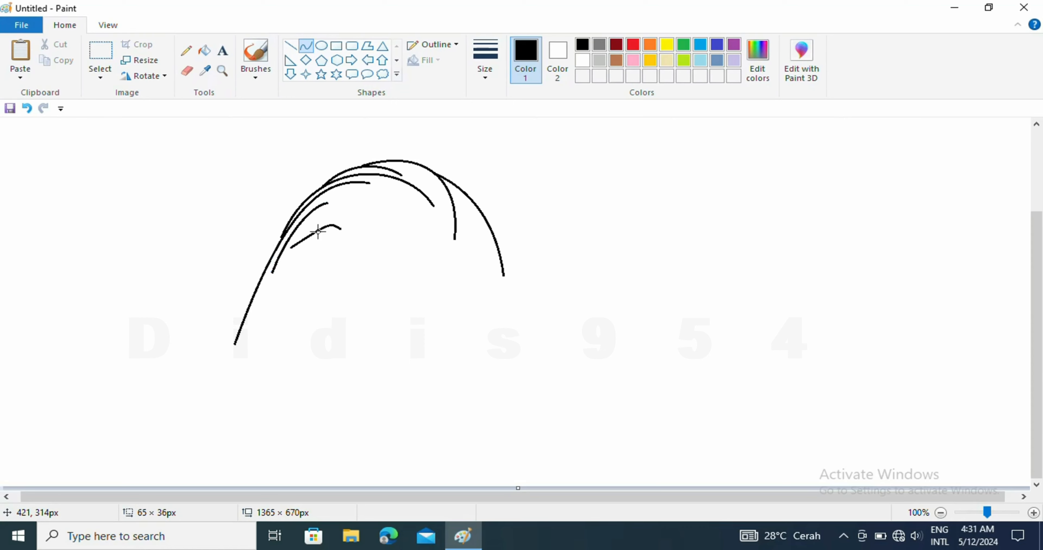
click(305, 234)
mouse_move(407, 242)
mouse_down()
mouse_move(347, 251)
mouse_move(388, 244)
mouse_up()
click(359, 251)
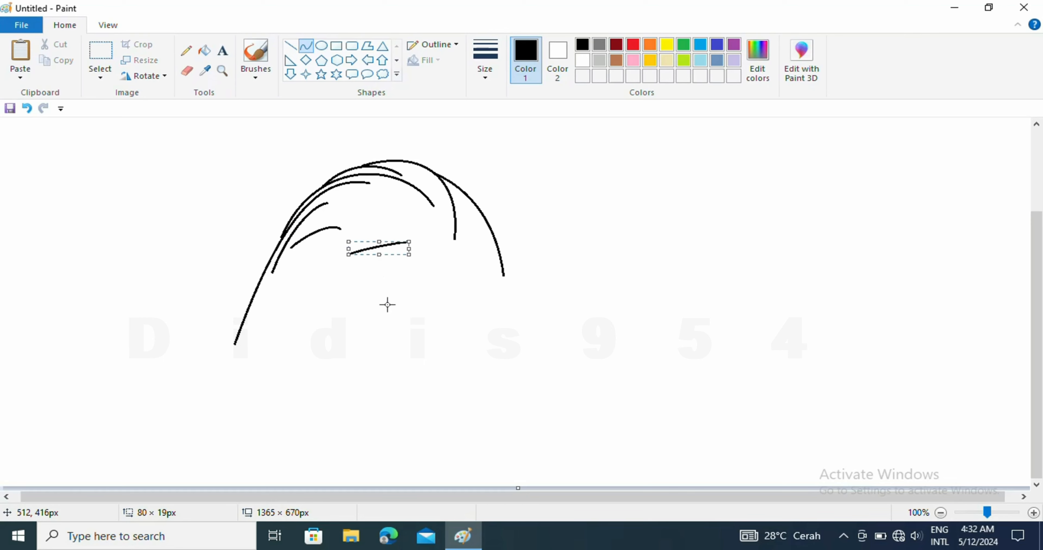
click(387, 305)
- Draw the back-left shape's bottom edge with two joined curves running from its left tip down to the right
drag(235, 345, 328, 370)
drag(248, 348, 254, 347)
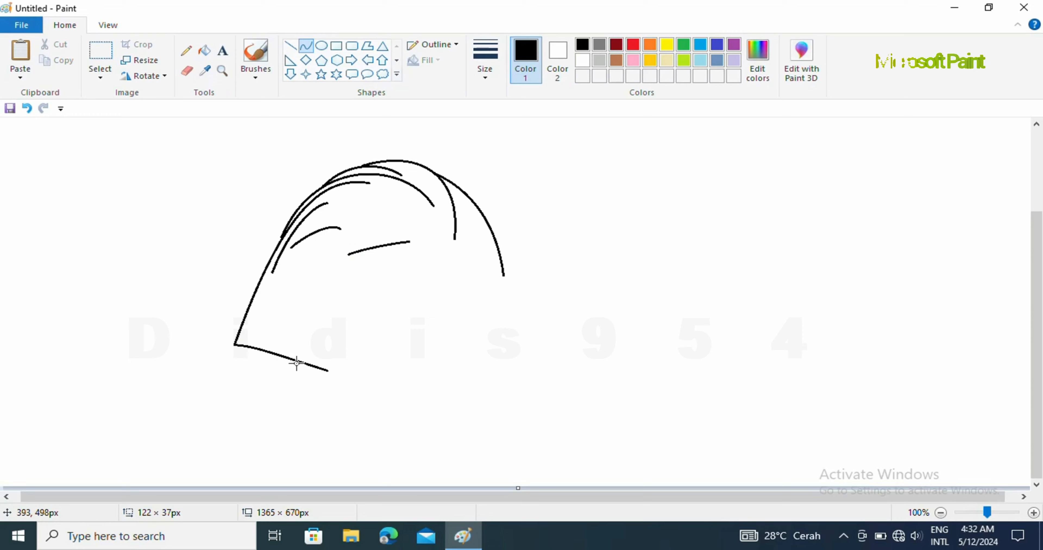
drag(308, 363, 384, 381)
click(313, 398)
- Draw the front shape's upper outline, curving from its lower-left tip to the crown and about 182 × 118 px down the right side
mouse_move(344, 375)
mouse_down()
mouse_move(408, 360)
mouse_move(538, 272)
mouse_up()
click(377, 381)
click(348, 411)
drag(413, 361, 466, 263)
drag(539, 270, 676, 354)
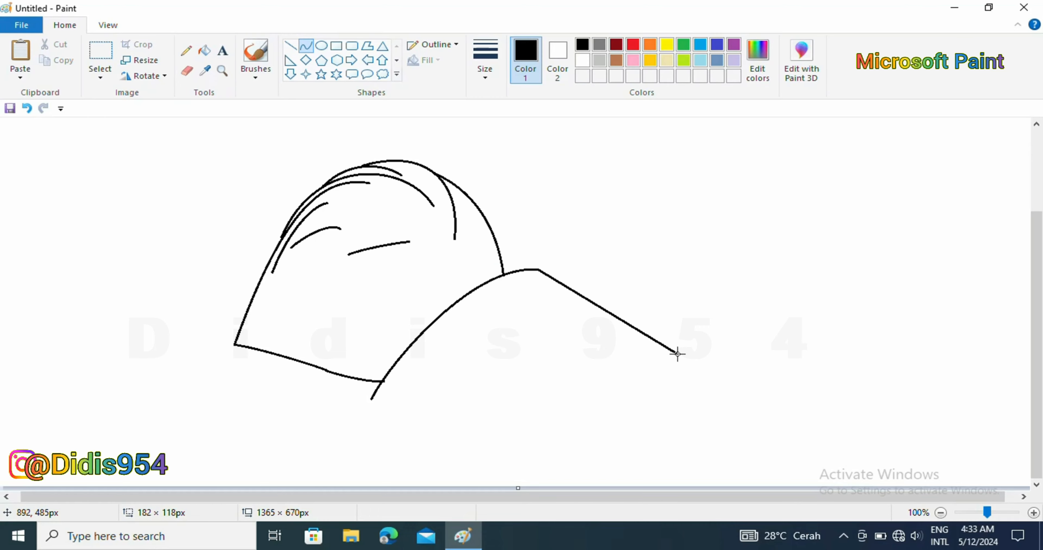
drag(575, 283, 677, 305)
click(699, 426)
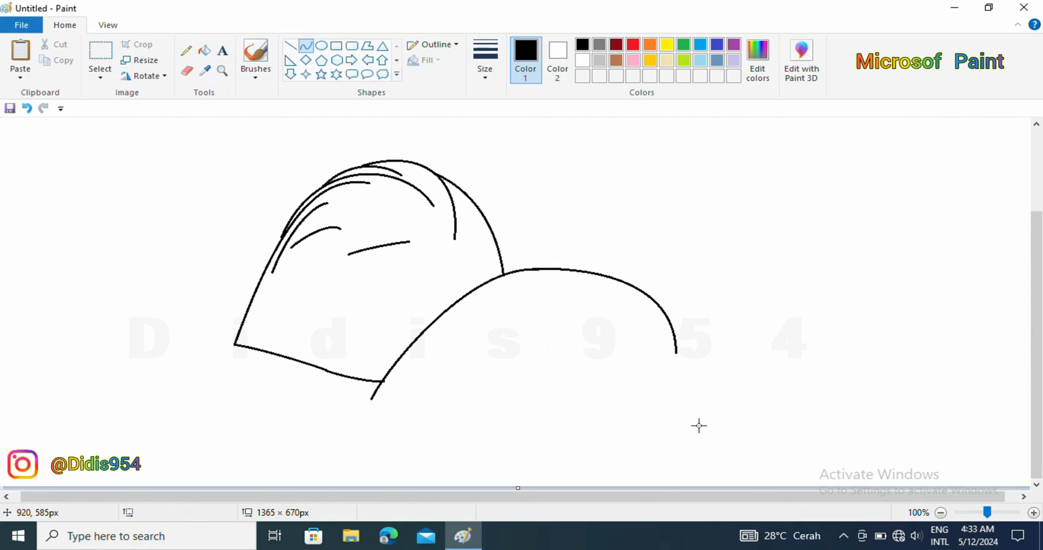
- Close the front shape with a lower-right curve about 207 × 162 px and a bottom curve about 197 × 79 px to its left tip
mouse_move(678, 352)
mouse_down()
mouse_move(652, 400)
mouse_move(571, 449)
mouse_move(518, 455)
mouse_up()
drag(671, 372, 593, 472)
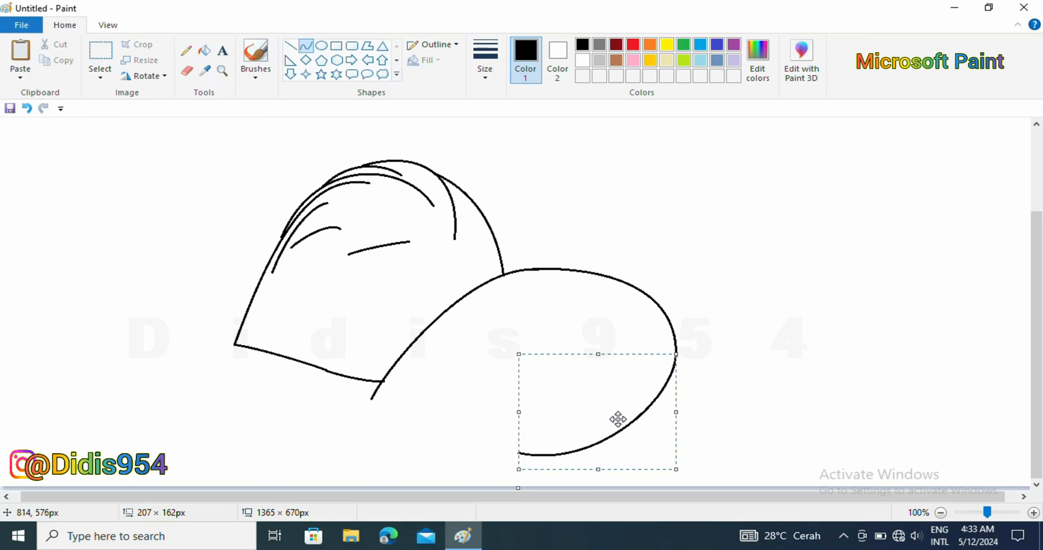
drag(617, 421, 619, 415)
drag(594, 465, 597, 472)
click(715, 425)
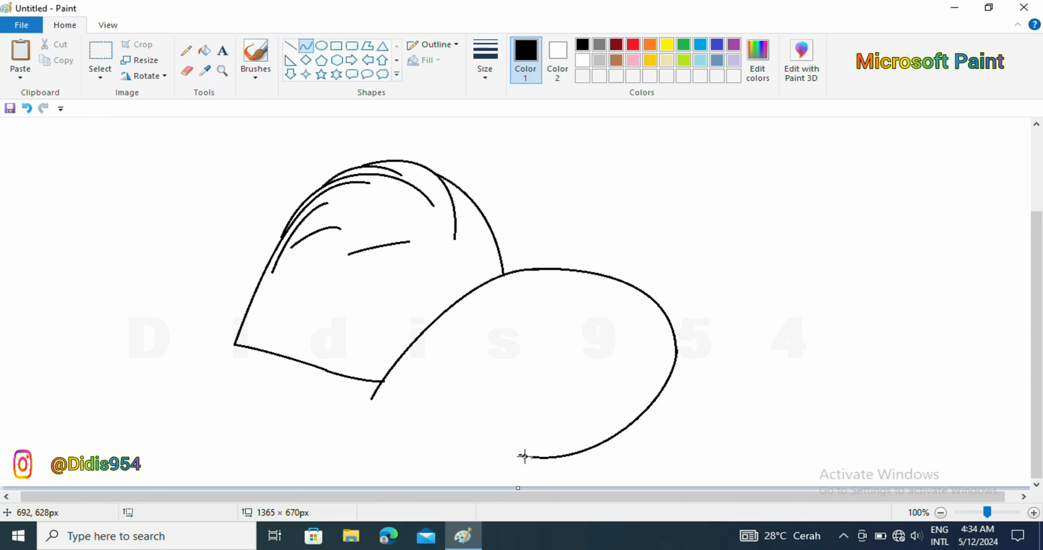
drag(524, 456, 372, 400)
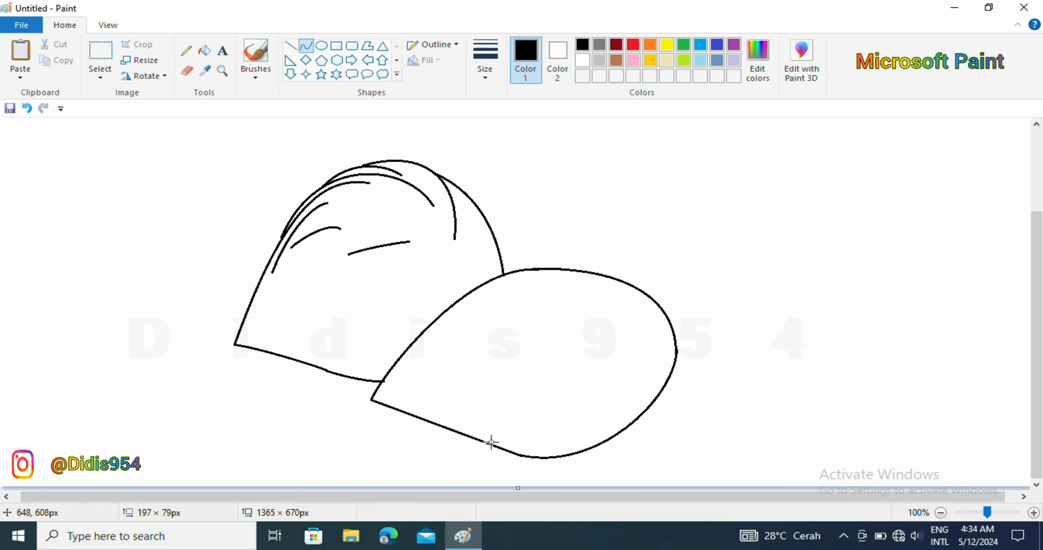
drag(491, 442, 473, 444)
drag(401, 414, 395, 417)
click(635, 395)
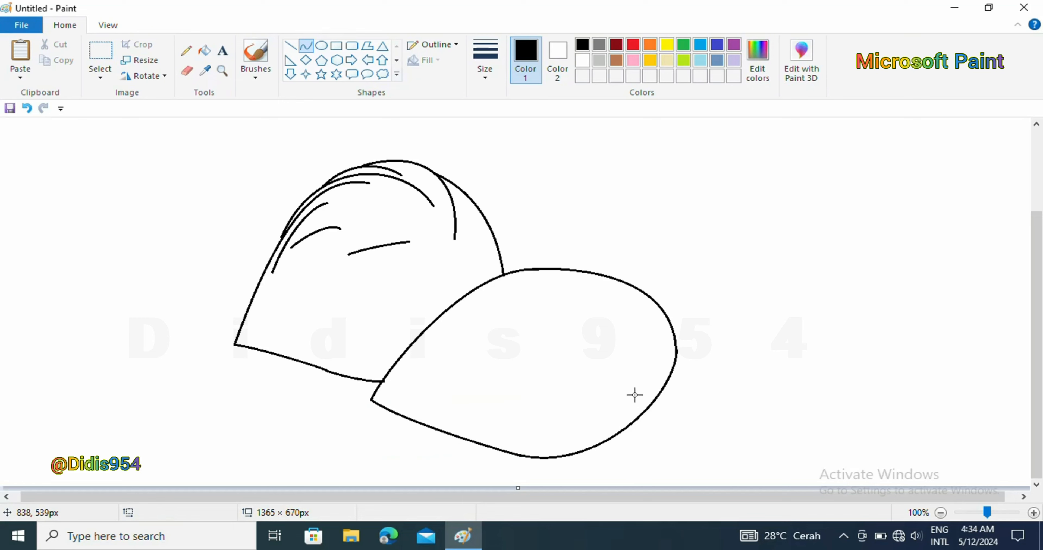
- Draw a sagging inner rim curve from the front shape's right edge to its left tip, just above the bottom outline
drag(675, 350, 383, 407)
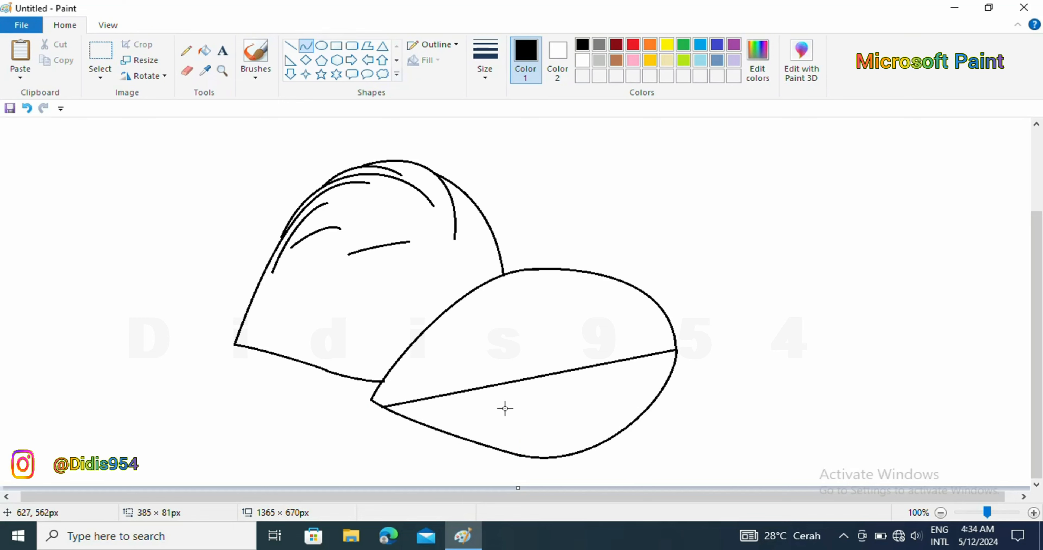
drag(635, 360, 559, 464)
click(559, 465)
click(548, 325)
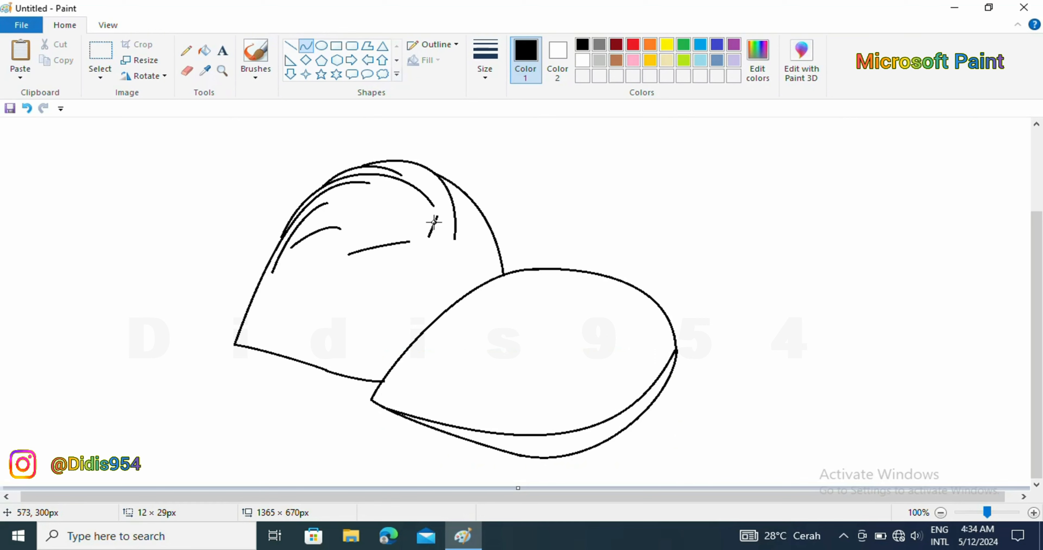
- Draw a small jagged patch on the right part of the back-left shape, using short curves and a thicker Pencil line
mouse_move(430, 234)
mouse_down()
mouse_move(437, 223)
mouse_move(447, 235)
mouse_up()
click(442, 228)
click(446, 235)
click(187, 50)
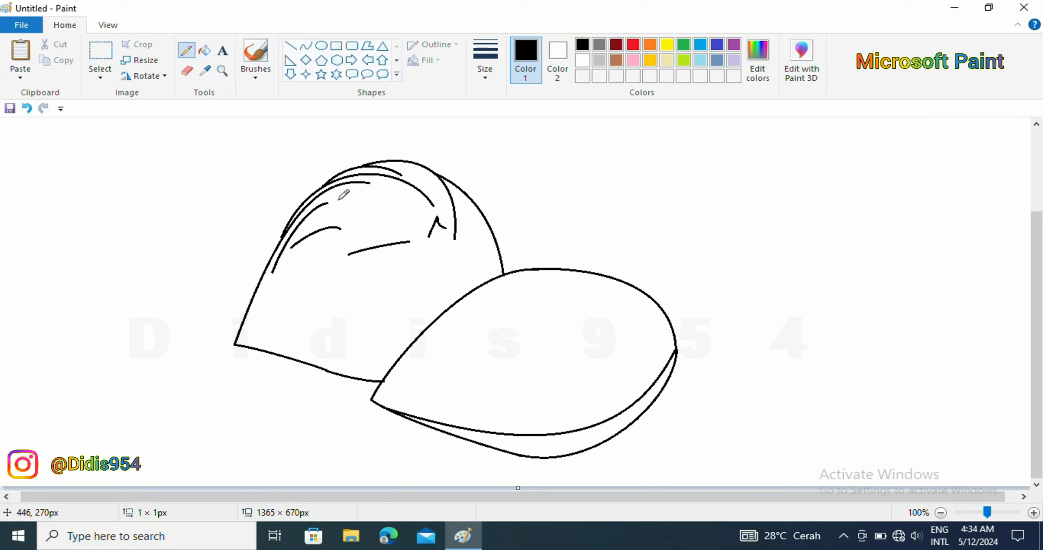
click(485, 65)
click(483, 161)
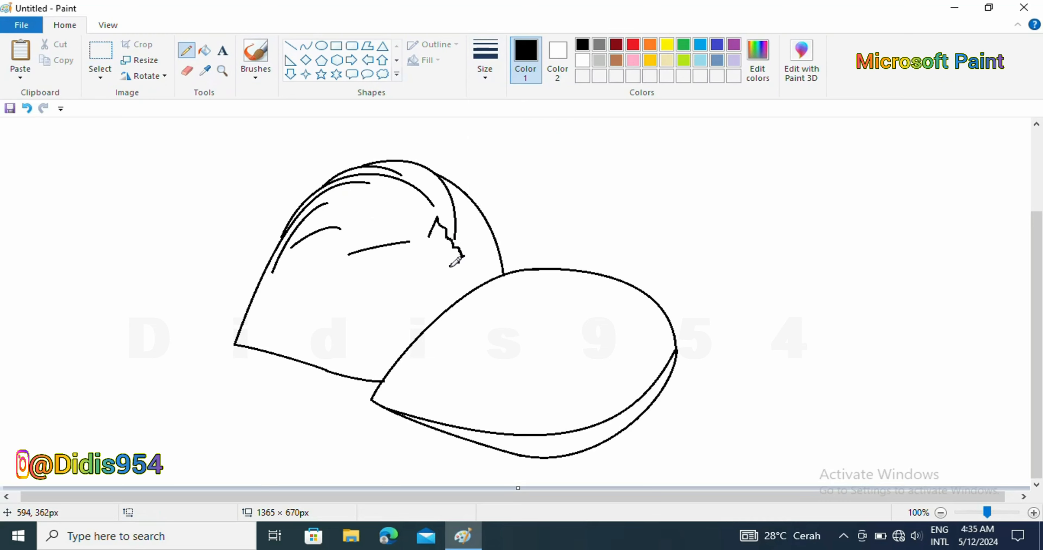
- Add short contour curves with the Curve tool beside and below the jagged patch on the back-left shape
click(306, 45)
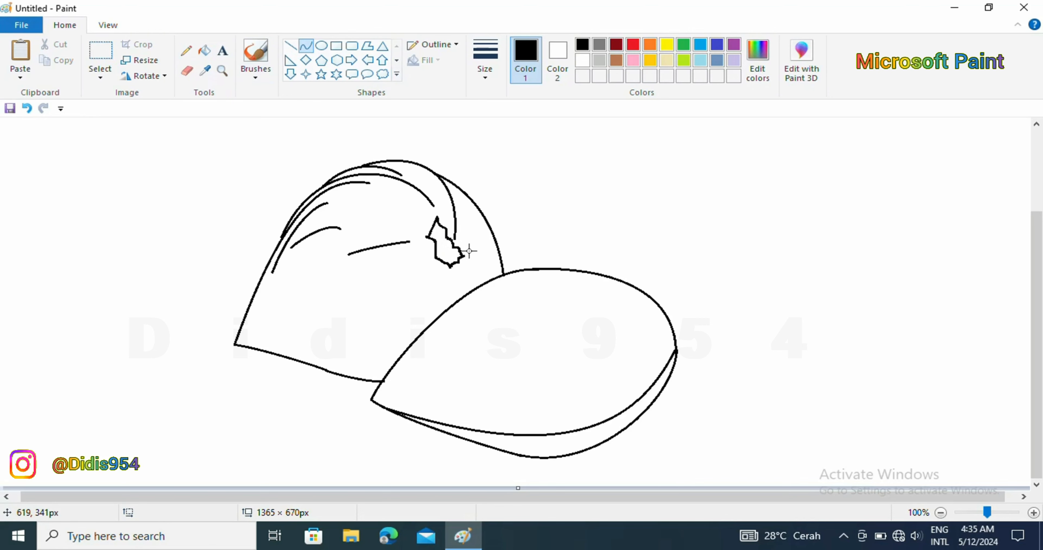
mouse_move(467, 247)
mouse_down()
mouse_move(486, 253)
mouse_move(482, 245)
mouse_move(497, 272)
mouse_move(468, 267)
mouse_up()
click(485, 250)
click(487, 274)
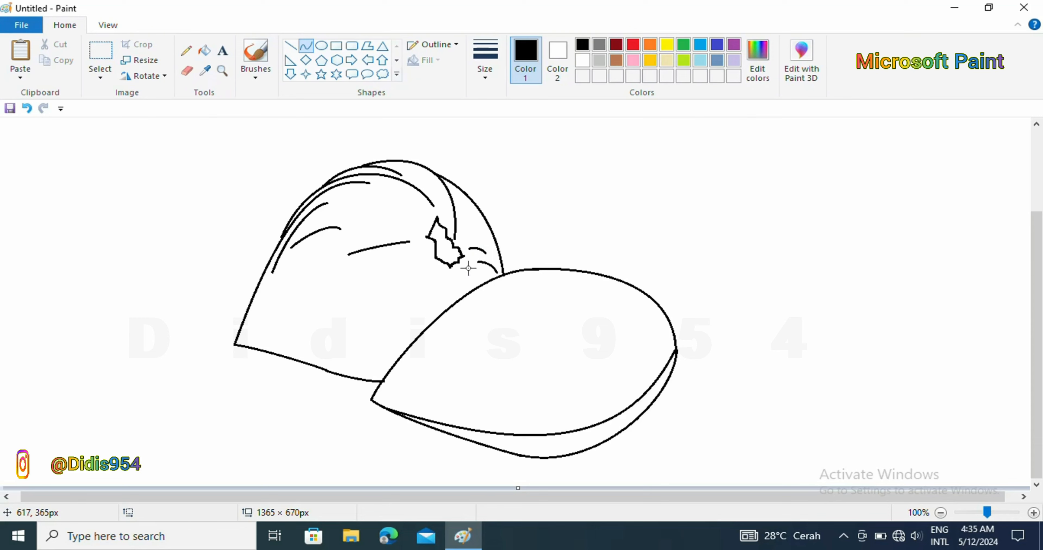
click(479, 279)
click(455, 267)
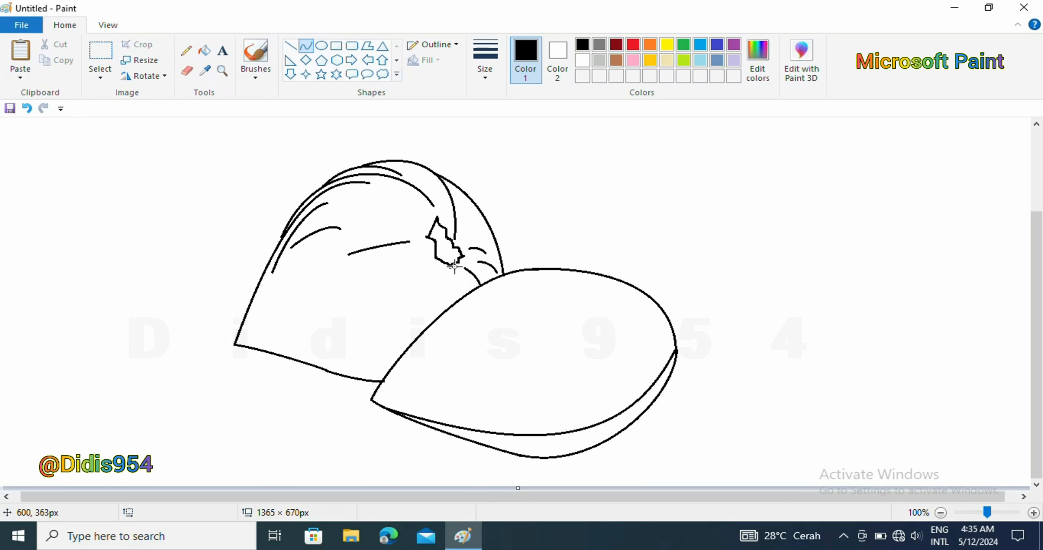
drag(453, 271, 700, 193)
click(456, 273)
click(457, 282)
- Draw the third shape's top outline as an arch about 245 × 122 px rising from behind the front shape, ending in a small hooked tip
mouse_move(531, 260)
mouse_down()
mouse_move(527, 233)
mouse_move(649, 192)
mouse_move(590, 186)
mouse_up()
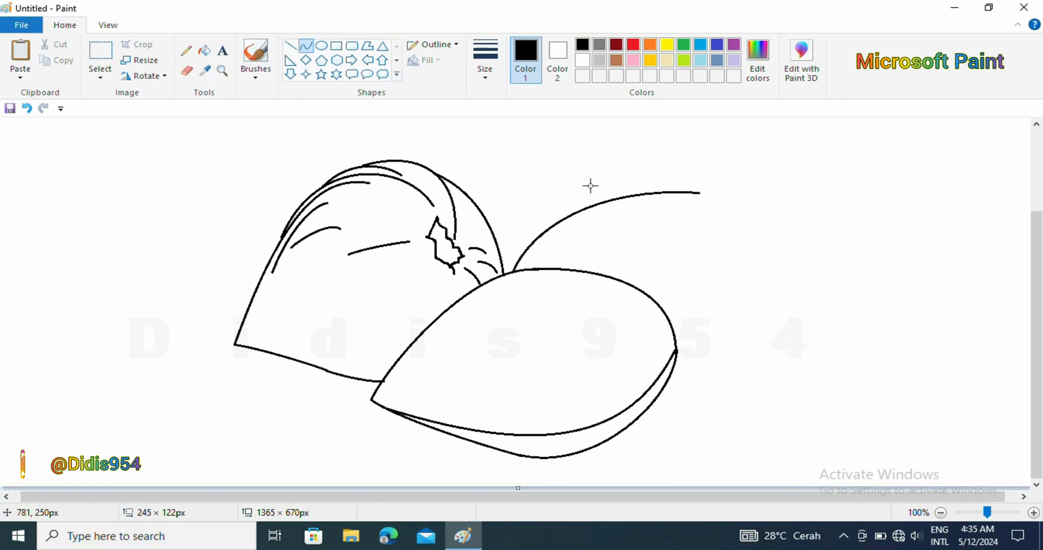
click(699, 196)
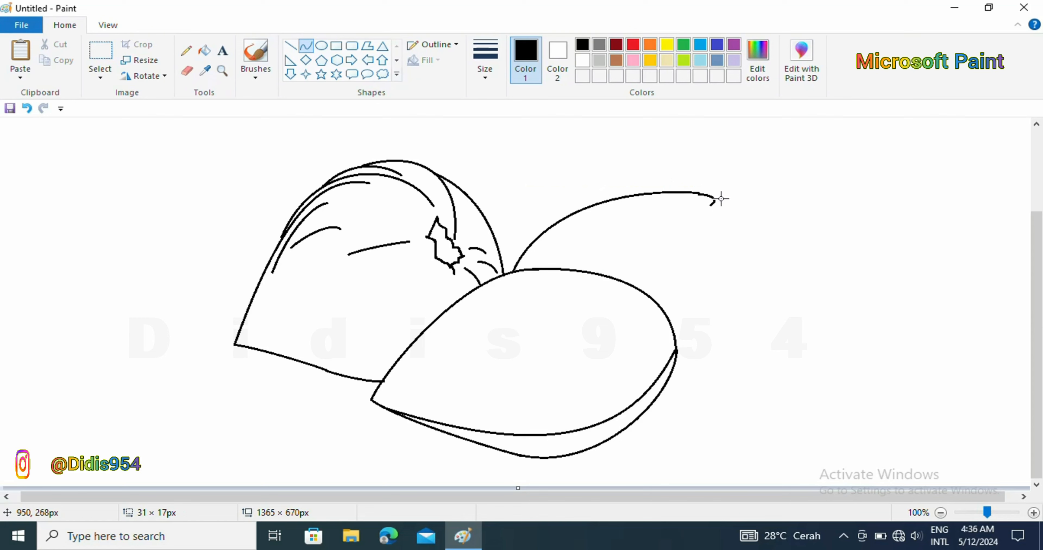
drag(721, 199, 693, 190)
click(709, 209)
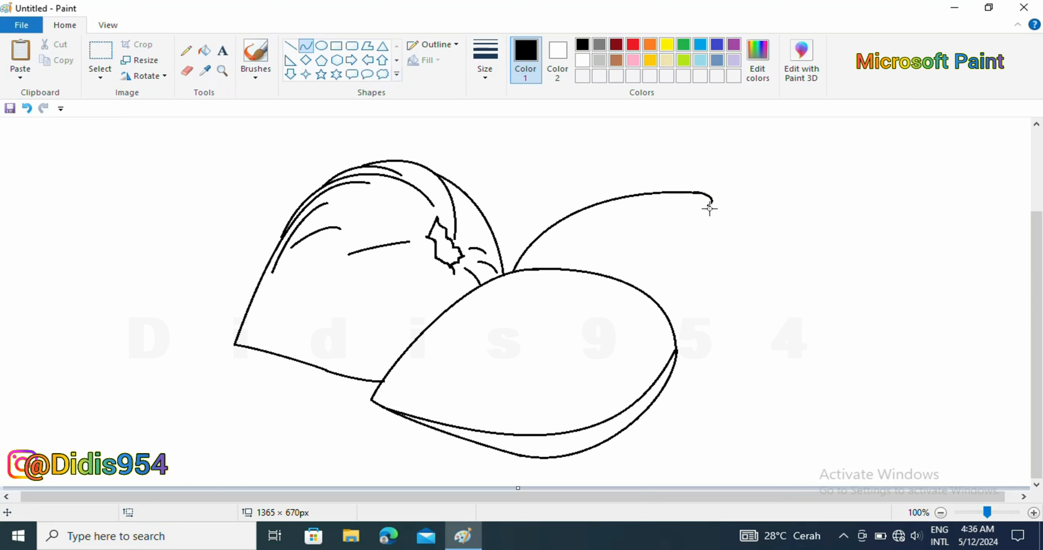
- Draw the third shape's right side with joined curves from the hooked tip down to the front shape's lower-right edge
drag(714, 240, 726, 279)
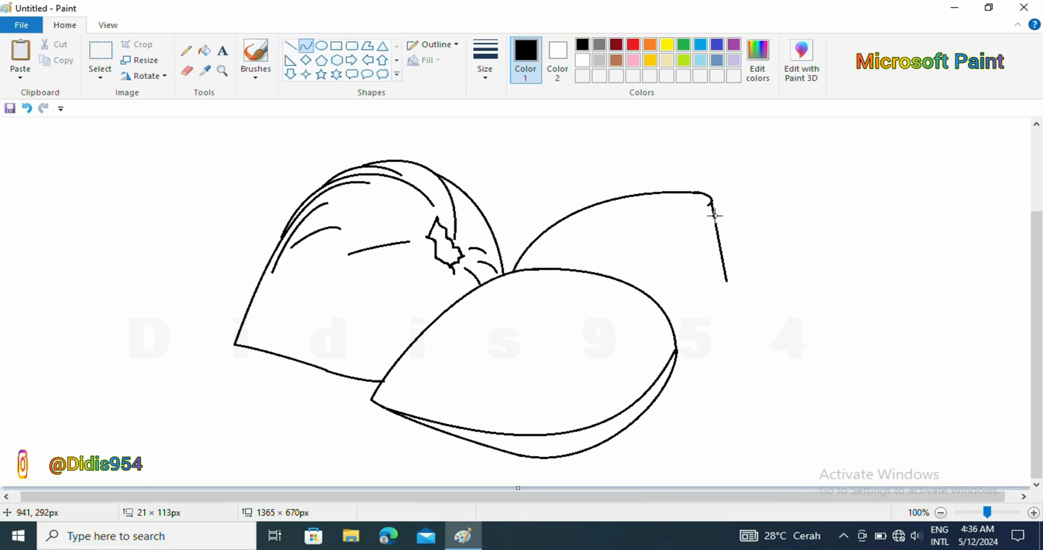
drag(715, 215, 707, 220)
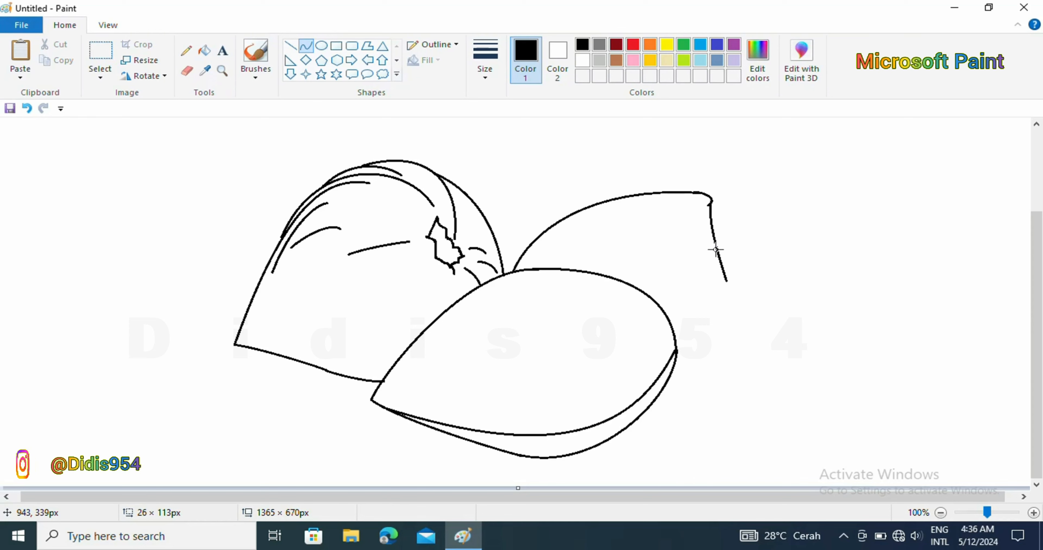
mouse_move(725, 281)
mouse_down()
mouse_move(687, 387)
mouse_move(656, 399)
mouse_move(714, 358)
mouse_move(729, 299)
mouse_move(731, 336)
mouse_move(731, 319)
mouse_up()
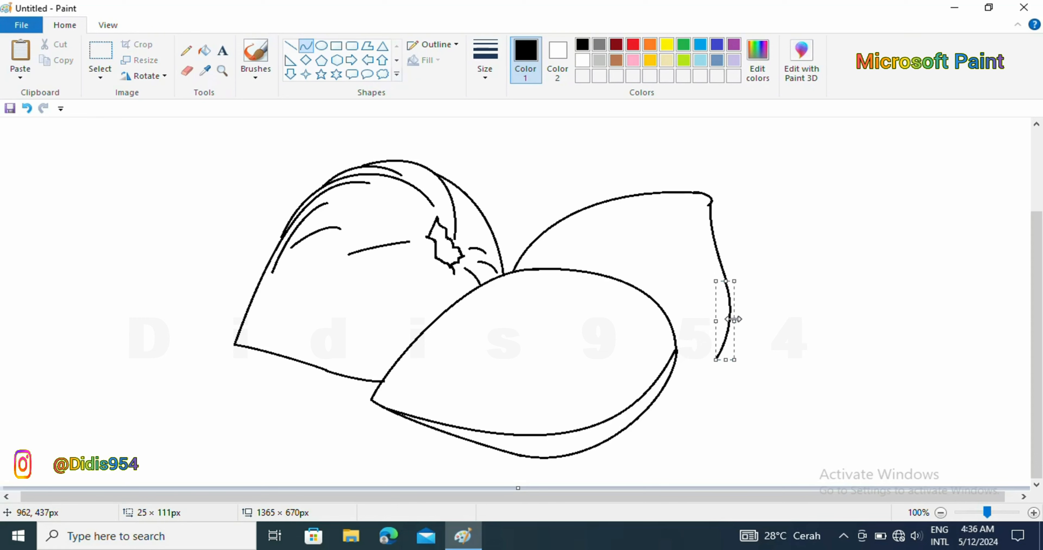
click(720, 355)
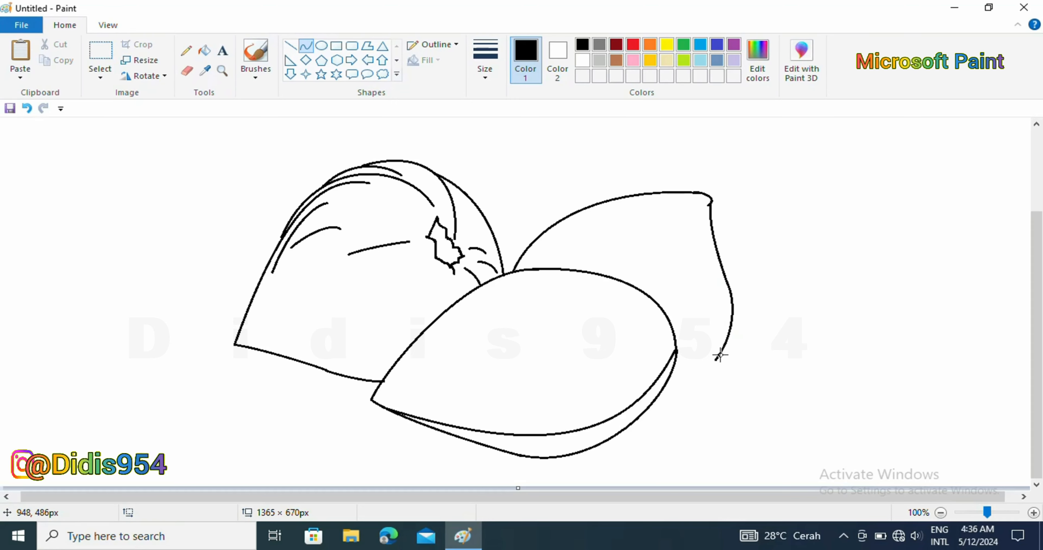
mouse_move(698, 383)
mouse_down()
mouse_move(654, 399)
mouse_move(710, 369)
mouse_move(681, 400)
mouse_move(703, 377)
mouse_up()
click(768, 376)
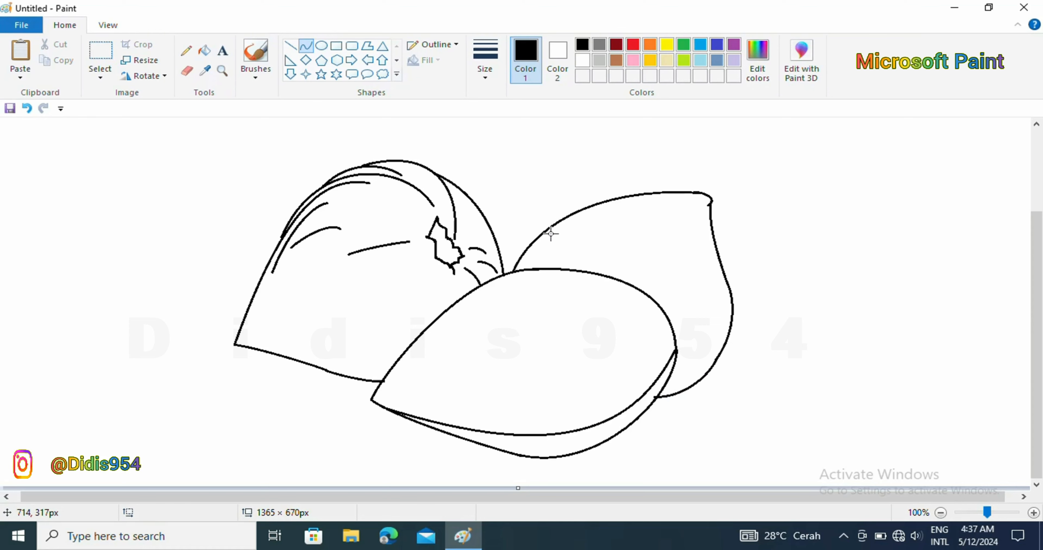
- Add two short contour curves inside the third shape near its upper-left edge, the lower one about 32 × 29 px
mouse_move(550, 233)
mouse_down()
mouse_move(515, 270)
mouse_move(545, 257)
mouse_move(544, 269)
mouse_up()
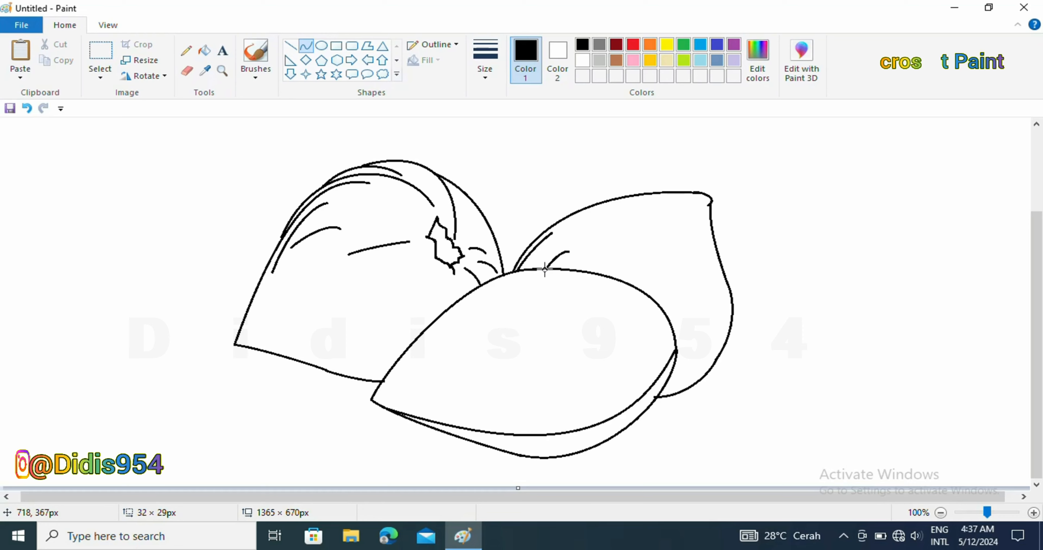
click(614, 347)
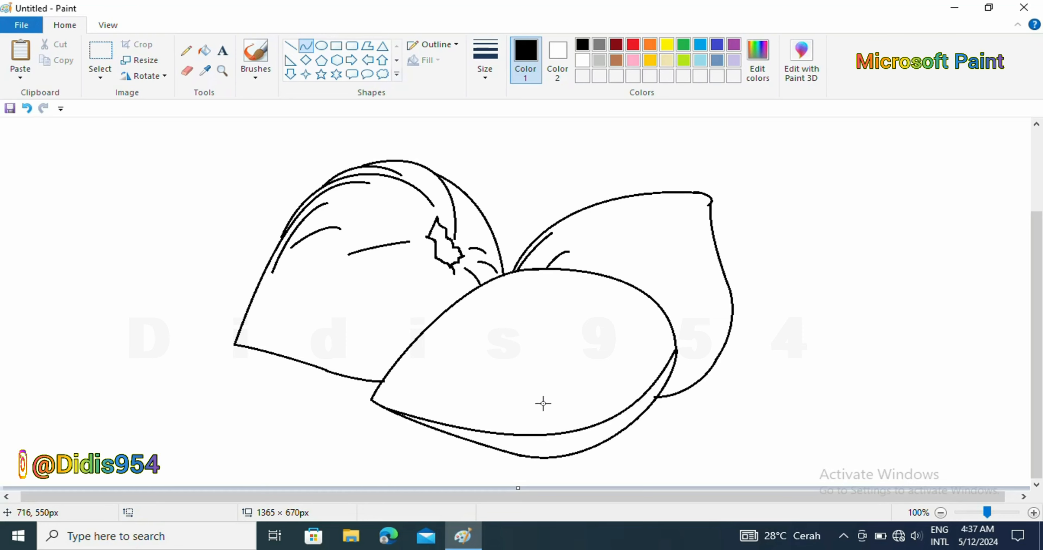
- Draw a crescent opening with a jagged lower edge inside the front shape, doubling its left side with a curve about 11 × 47 px
drag(534, 373, 509, 364)
click(572, 334)
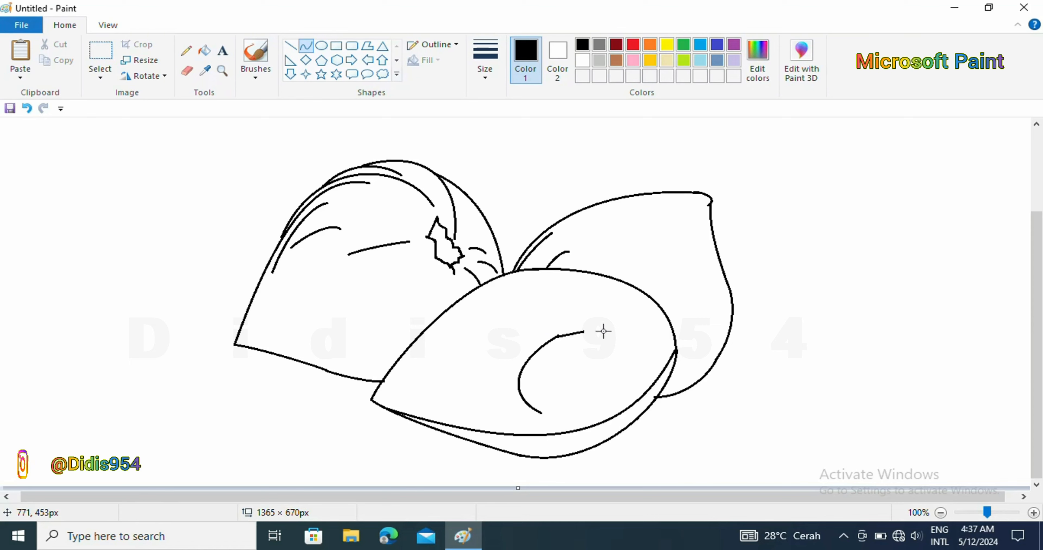
mouse_move(603, 331)
mouse_down()
mouse_move(622, 358)
mouse_move(573, 327)
mouse_move(612, 332)
mouse_move(609, 322)
mouse_up()
click(702, 364)
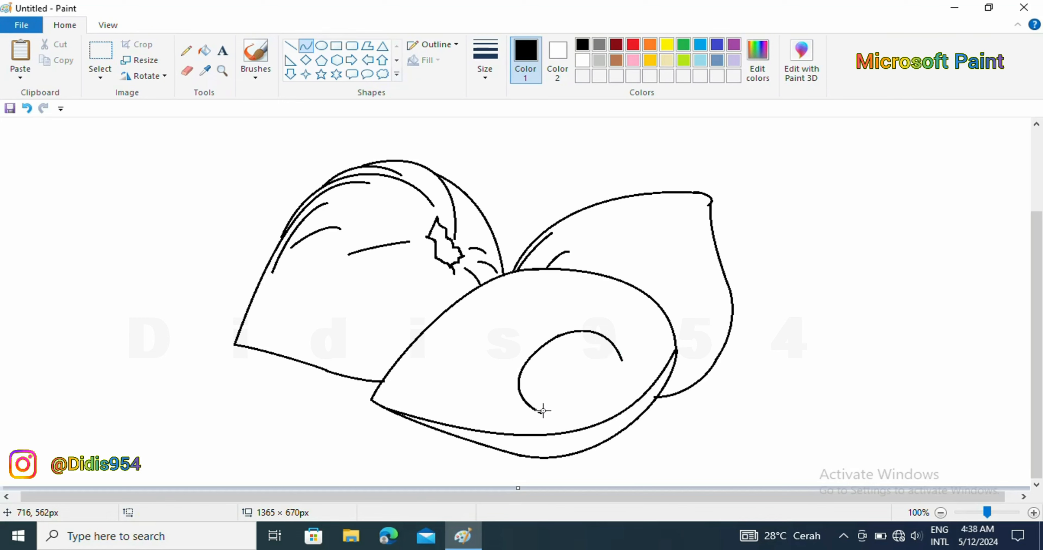
mouse_move(542, 413)
mouse_down()
mouse_move(542, 394)
mouse_move(598, 362)
mouse_move(616, 388)
mouse_move(594, 359)
mouse_move(615, 357)
mouse_up()
click(28, 109)
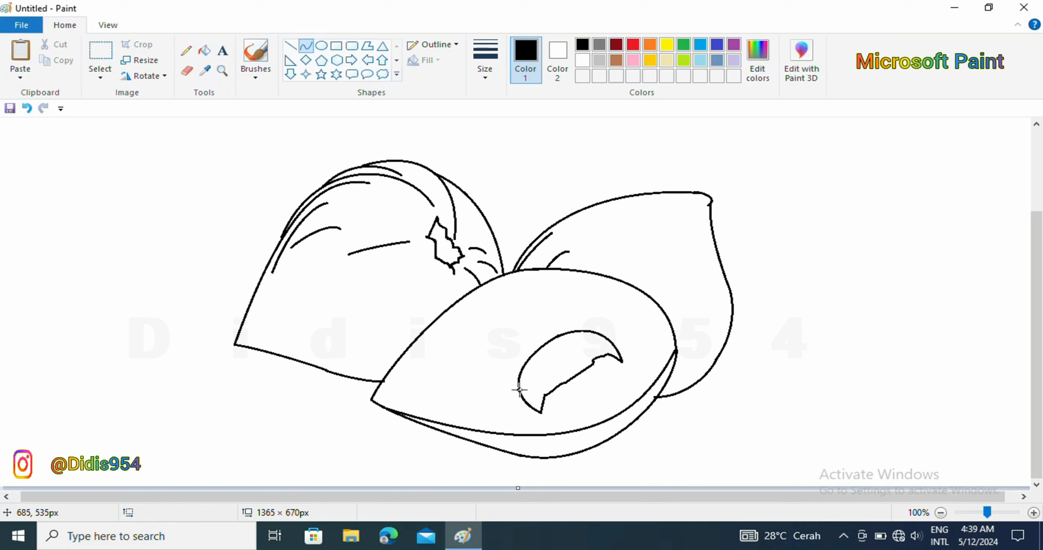
mouse_move(519, 390)
mouse_down()
mouse_move(522, 358)
mouse_move(516, 388)
mouse_move(515, 367)
mouse_up()
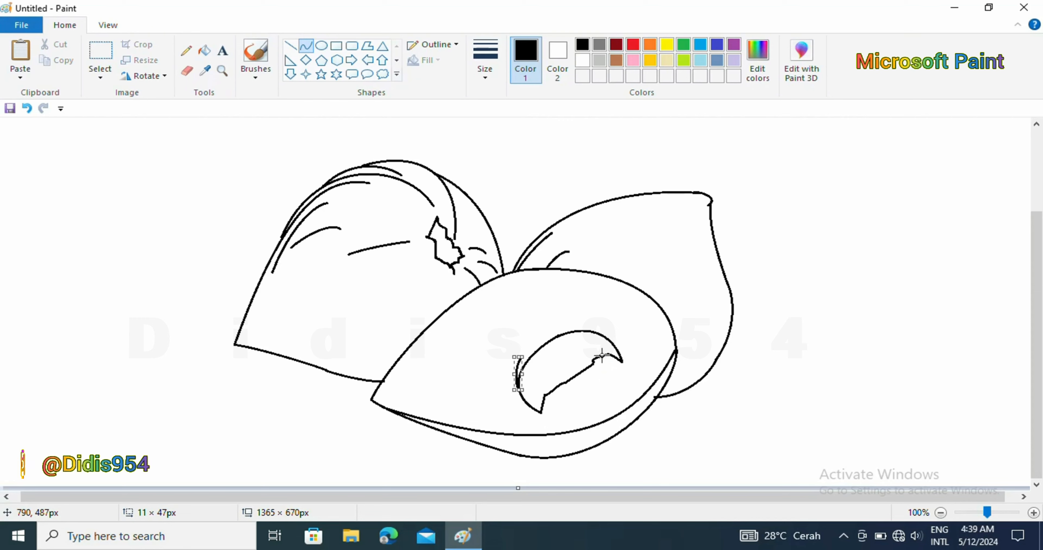
click(602, 356)
- Add short straight dashes in a broken arc above the front shape's crescent opening
drag(451, 324, 568, 316)
click(290, 45)
click(588, 329)
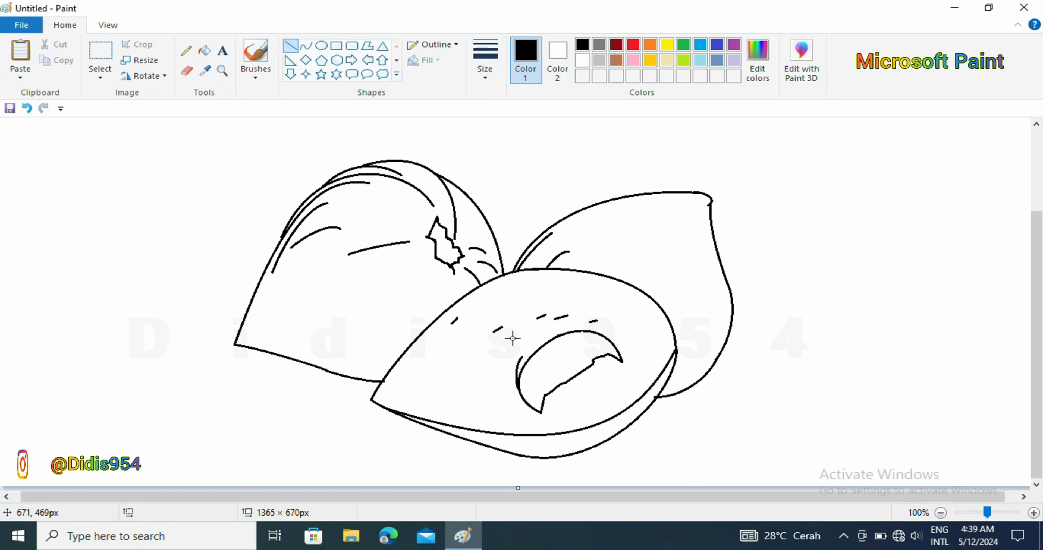
- Add a small curved dash in the gap of the broken arc above the opening, replacing the first attempt
click(306, 45)
mouse_move(512, 329)
mouse_down()
mouse_move(520, 316)
mouse_move(511, 320)
mouse_up()
click(556, 373)
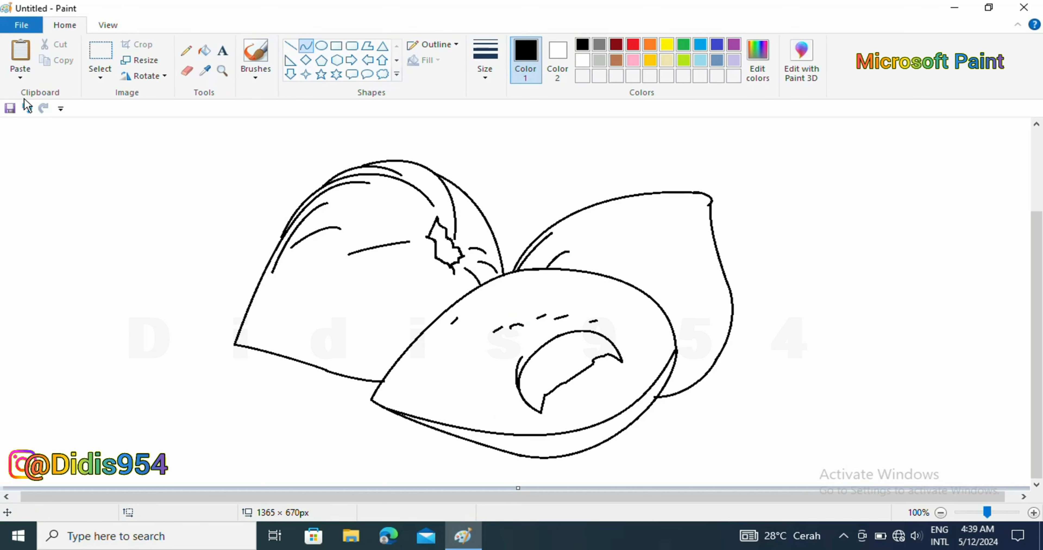
click(26, 108)
drag(519, 320, 519, 321)
click(511, 398)
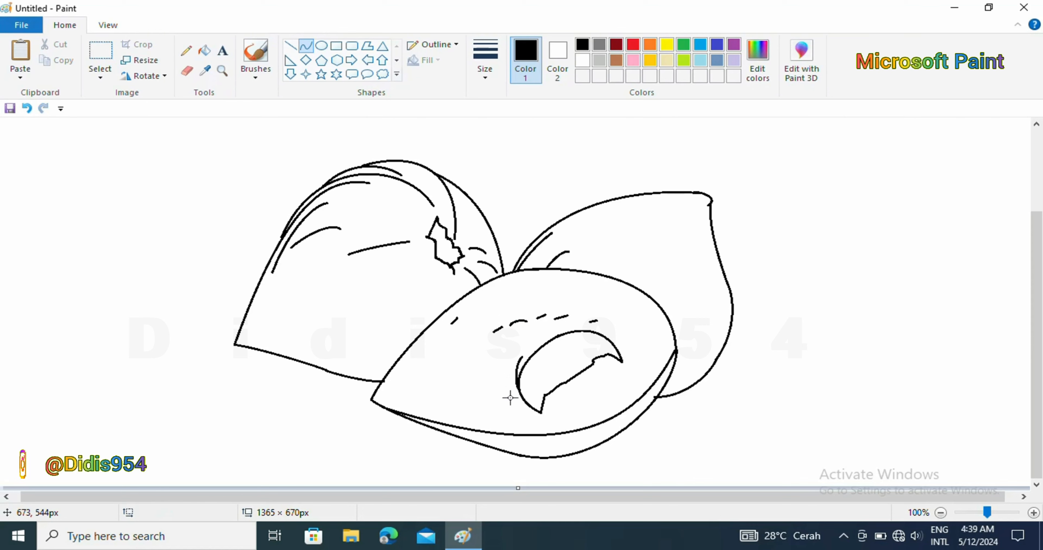
- Draw short curved contour marks beside the left edge of the crescent opening, ending near its lower tip
mouse_move(509, 359)
mouse_down()
mouse_move(495, 394)
mouse_move(516, 405)
mouse_up()
click(494, 399)
click(495, 403)
click(514, 408)
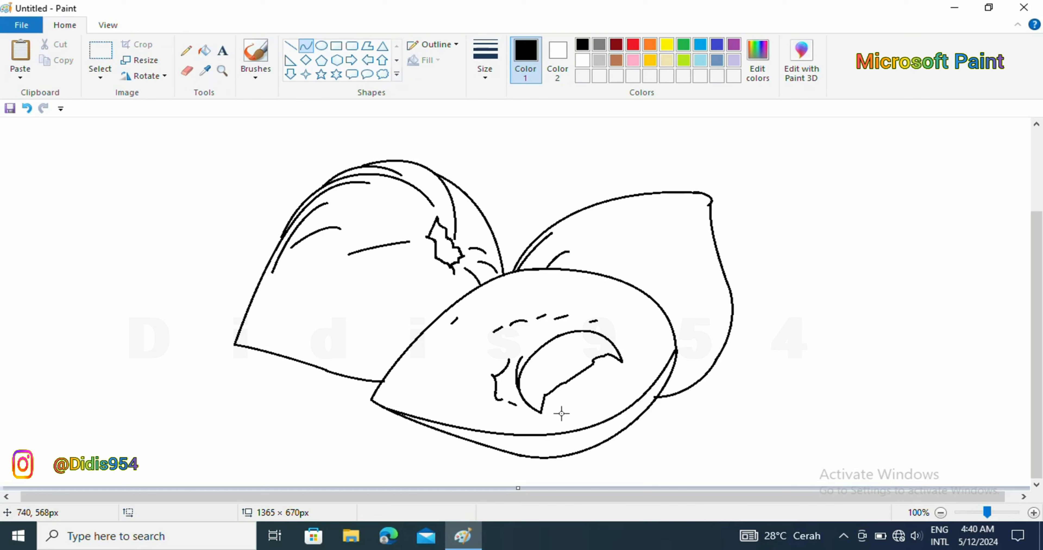
- Sketch small jagged Pencil marks in the third line thickness around the right tip of the crescent opening
click(185, 50)
click(487, 72)
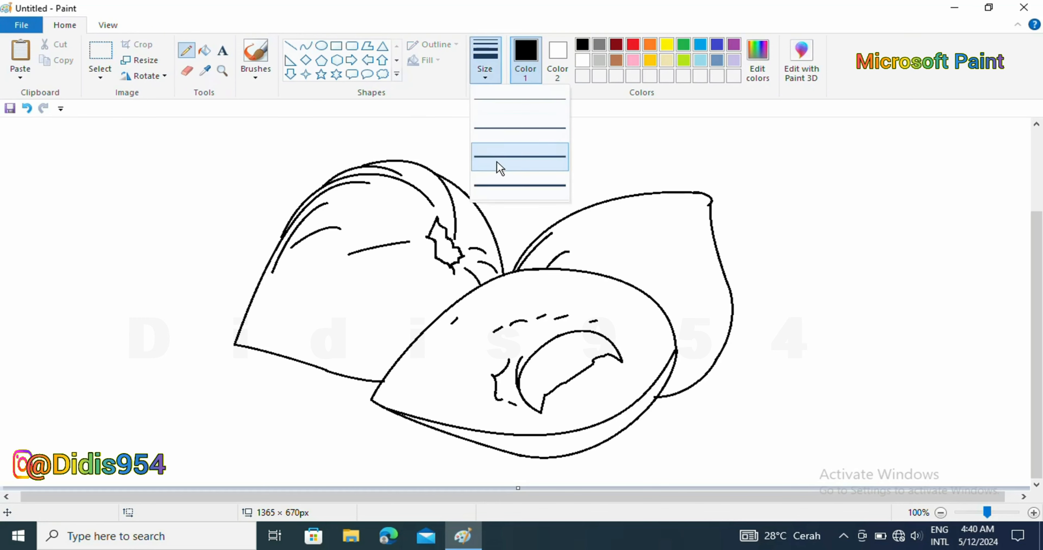
click(497, 167)
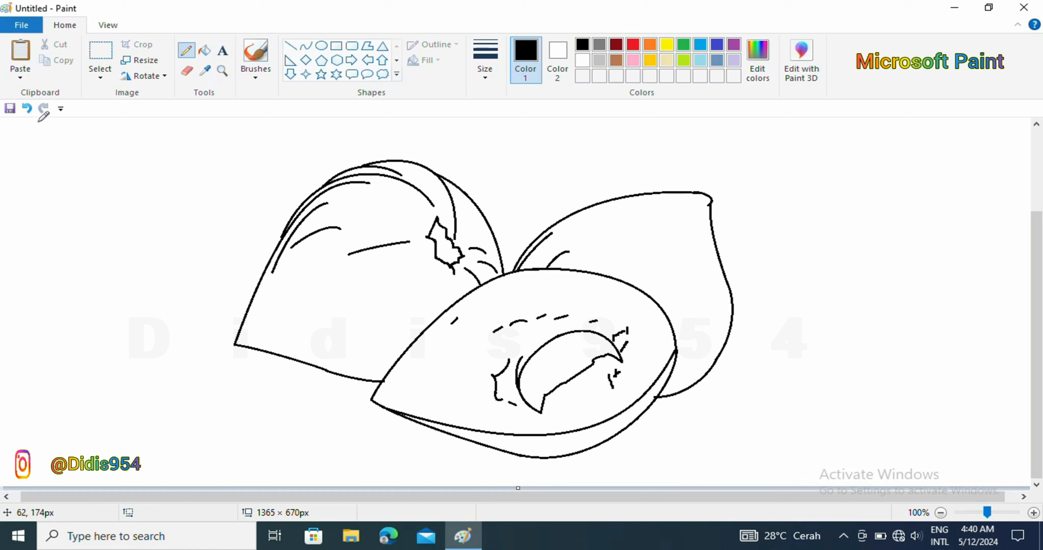
- Add a short straight dash below the opening's right tip and broken Pencil strokes along its jagged lower edge
click(291, 45)
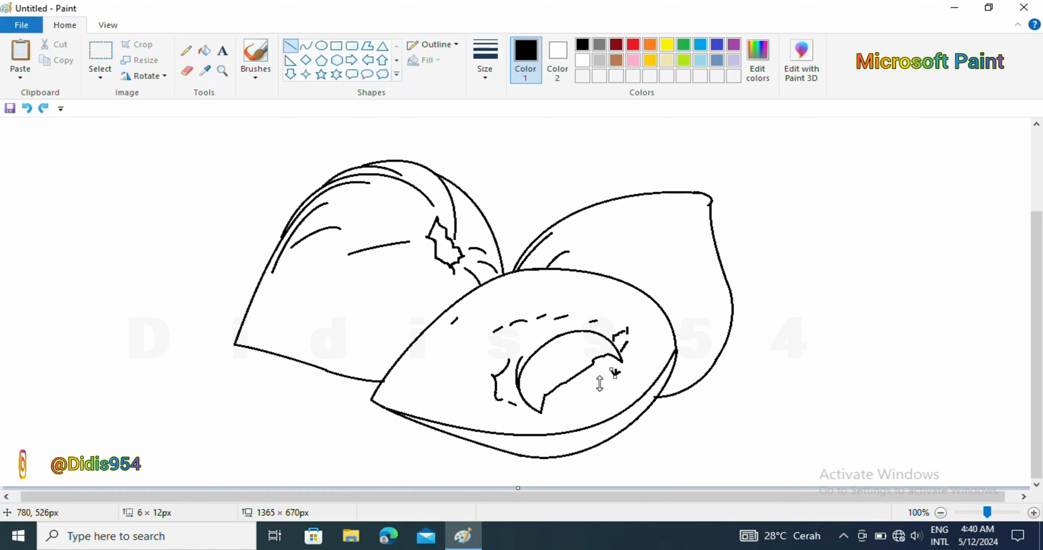
click(608, 379)
mouse_move(621, 392)
mouse_down()
mouse_move(601, 397)
mouse_move(606, 382)
mouse_up()
key(ctrl+z)
click(683, 384)
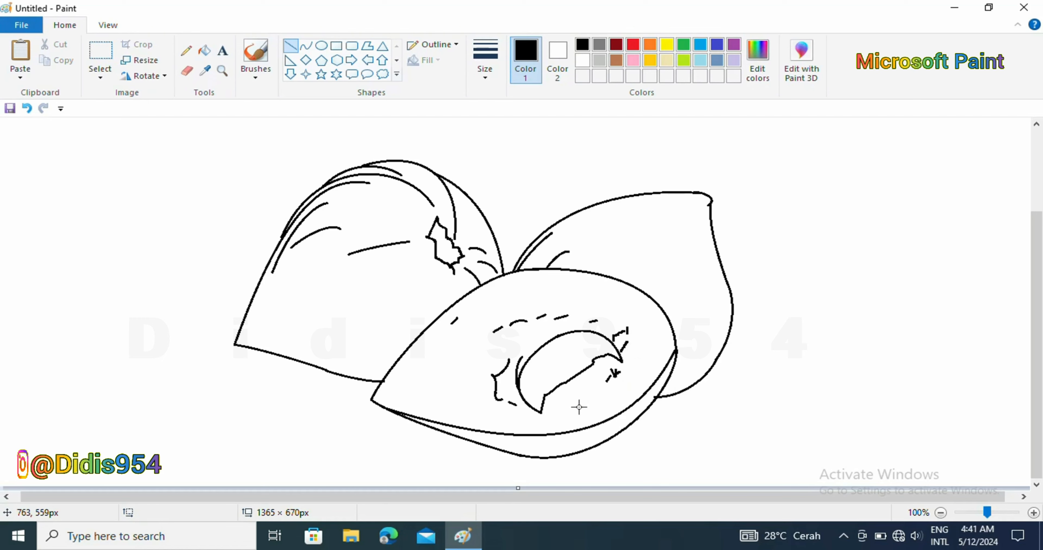
click(186, 50)
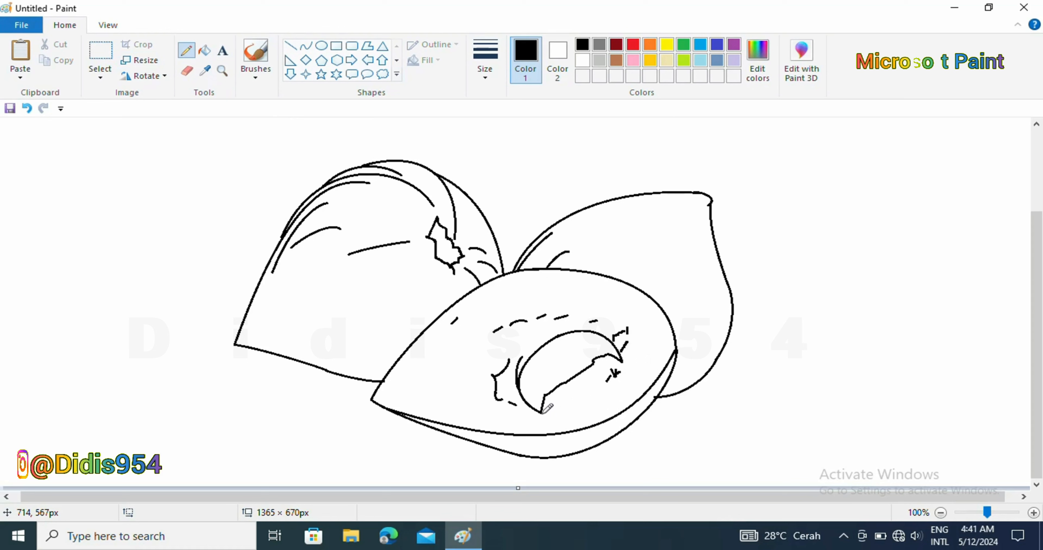
drag(572, 402, 591, 397)
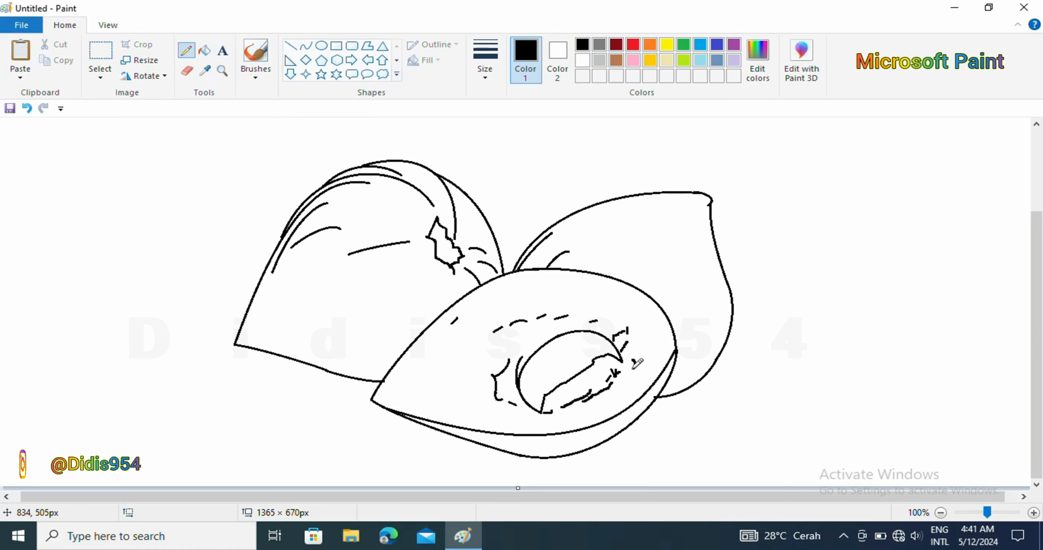
- Draw nested contour curves around the opening's lower-right side with the Curve tool, the outer one about 72 × 54 px
click(310, 47)
click(33, 109)
mouse_move(634, 360)
mouse_down()
mouse_move(616, 395)
mouse_move(558, 421)
mouse_move(638, 370)
mouse_move(590, 411)
mouse_move(644, 352)
mouse_move(594, 414)
mouse_move(634, 397)
mouse_up()
click(656, 357)
click(606, 409)
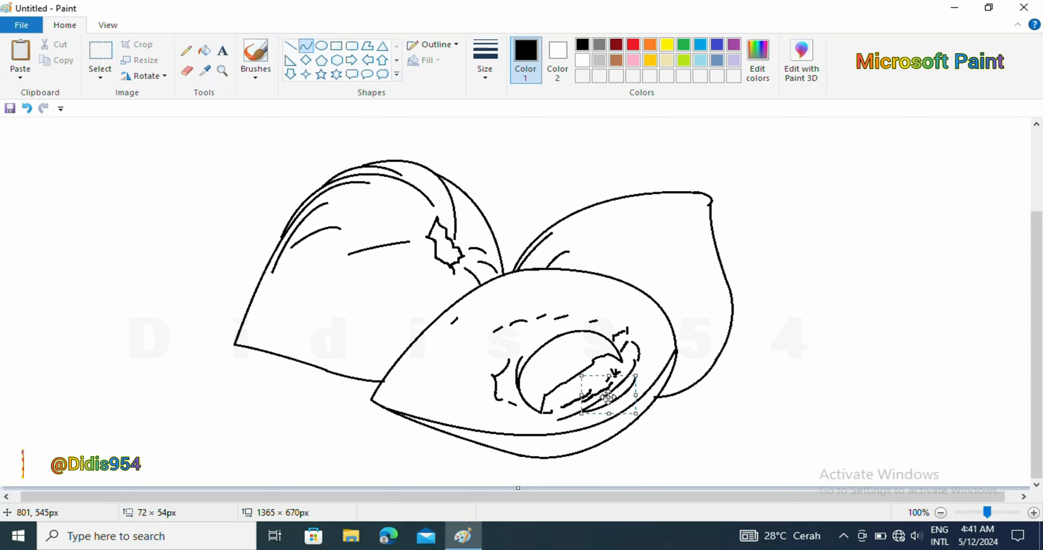
click(654, 357)
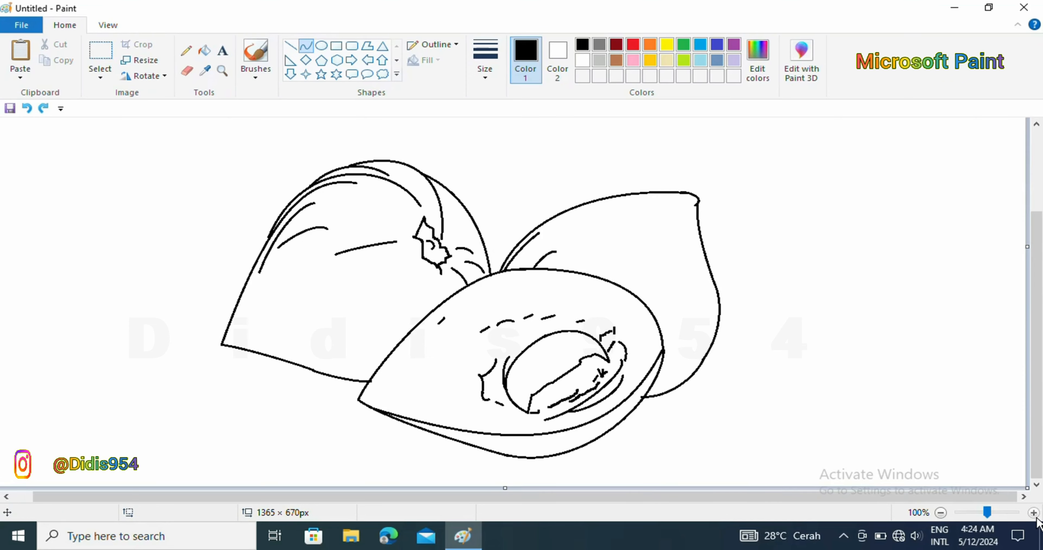
- Cover the back-left shape's upper-left outline with white curves to erase its uneven edge
click(1034, 513)
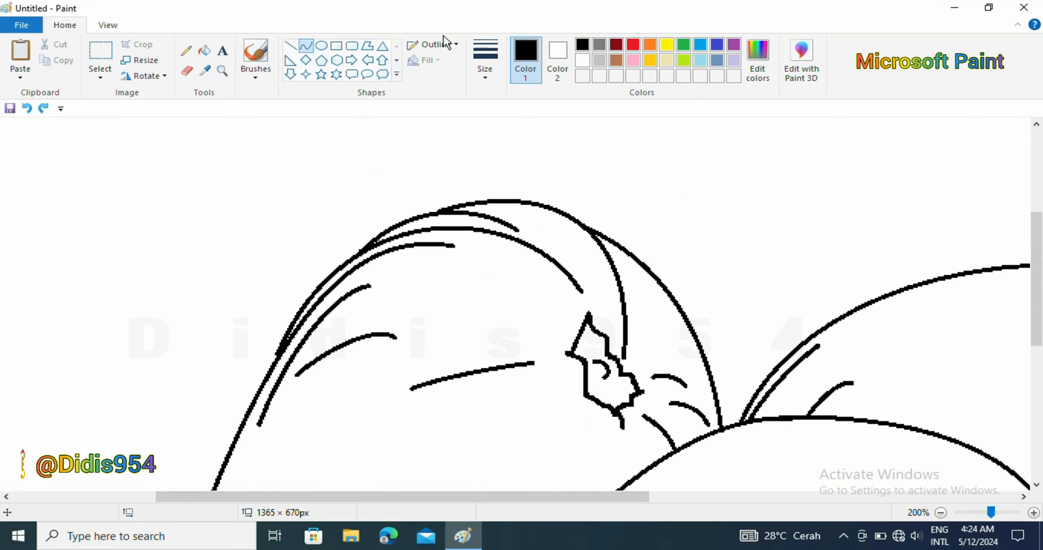
click(584, 63)
mouse_move(449, 206)
mouse_down()
mouse_move(352, 252)
mouse_move(276, 358)
mouse_move(408, 217)
mouse_up()
mouse_move(304, 340)
mouse_down()
mouse_move(310, 262)
mouse_move(297, 280)
mouse_up()
click(196, 181)
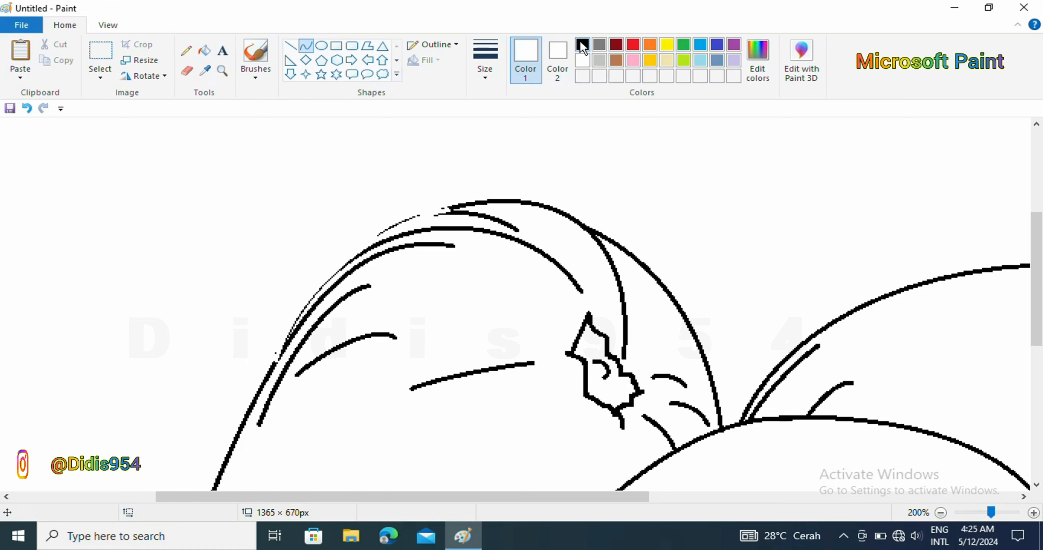
- Redraw the back-left shape's upper-left outline as a smooth black curve about 118 × 113 px and touch up its top joint with the Pencil
click(582, 44)
drag(450, 207, 272, 363)
drag(422, 221, 371, 227)
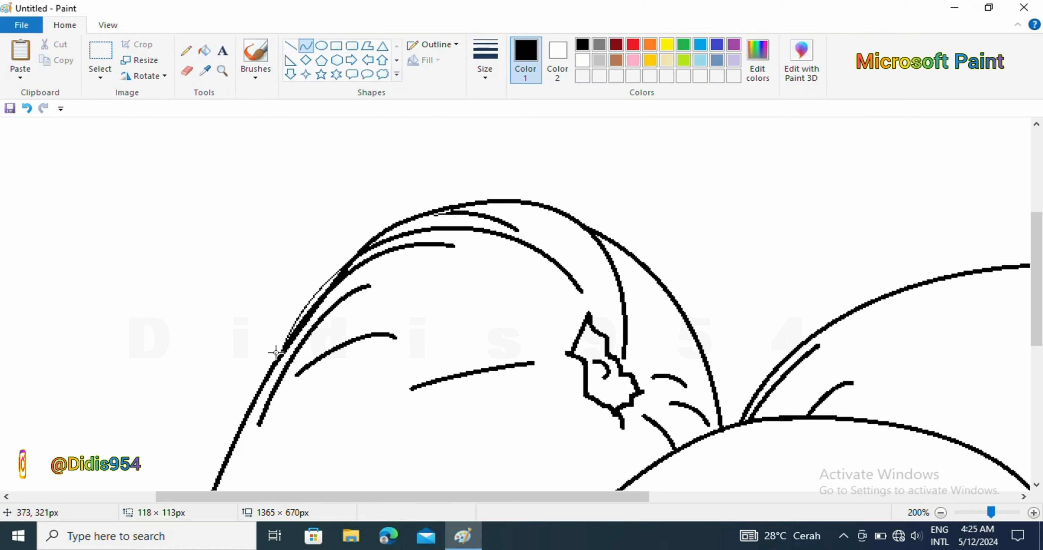
mouse_move(276, 352)
mouse_down()
mouse_move(317, 277)
mouse_move(310, 272)
mouse_up()
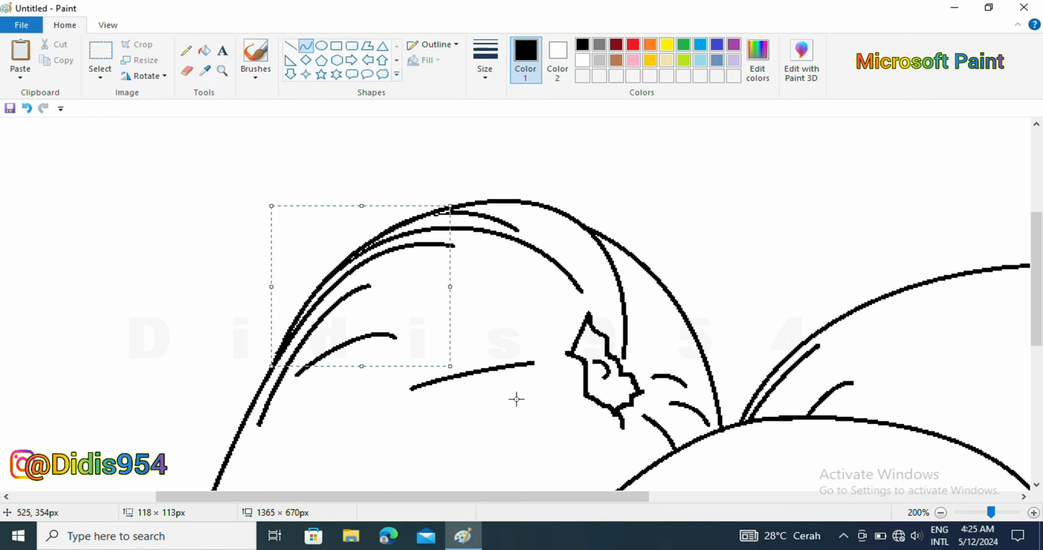
click(186, 50)
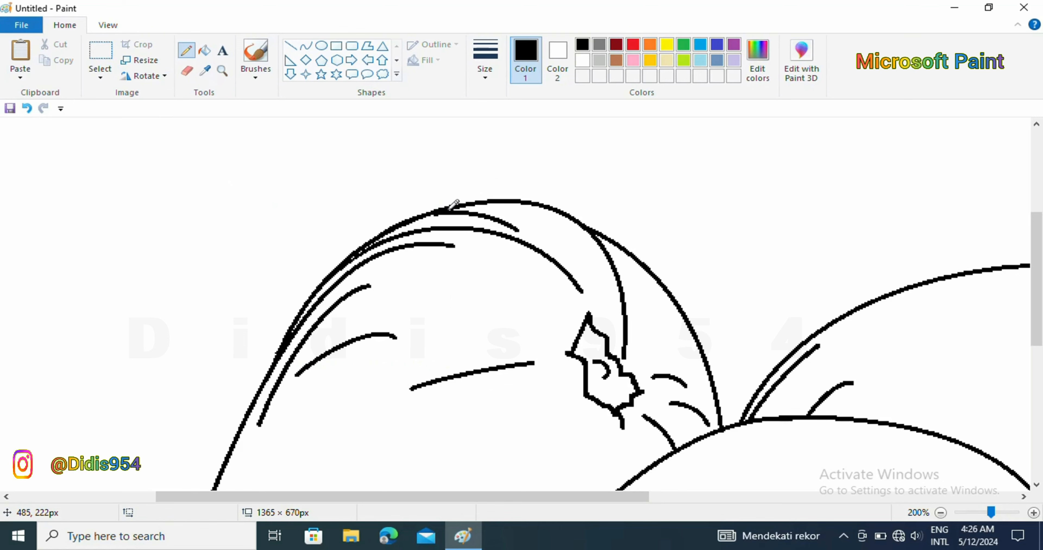
- Erase the small stub beneath the third shape's hooked tip with a short white line
scroll(929, 416, right, 5)
click(583, 60)
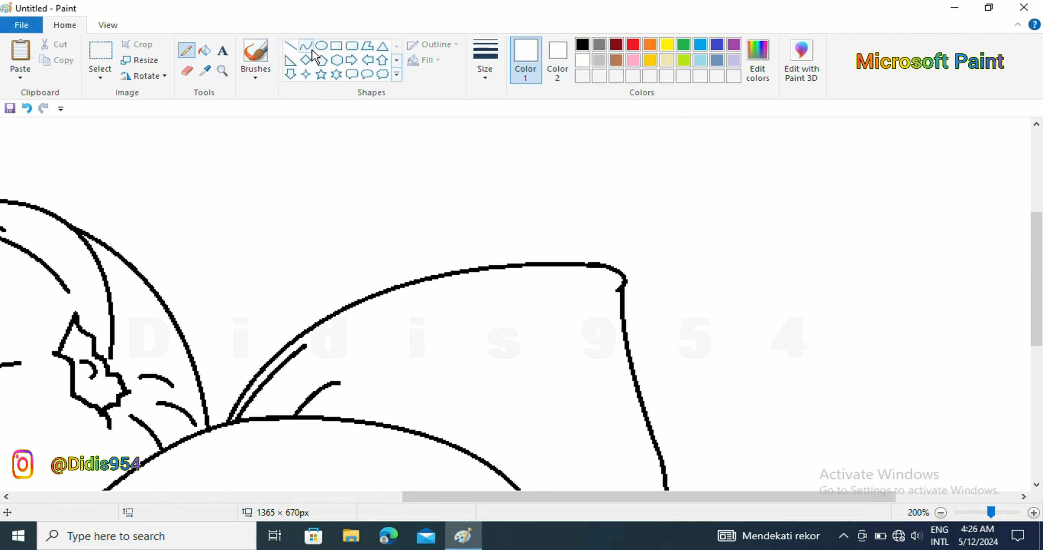
click(291, 46)
drag(616, 285, 619, 285)
click(186, 50)
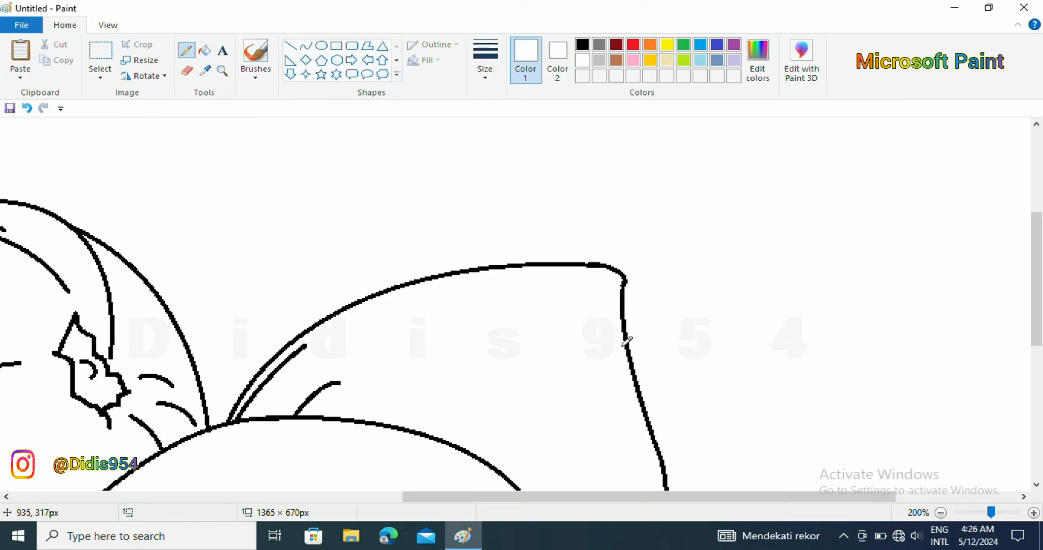
click(621, 290)
click(27, 108)
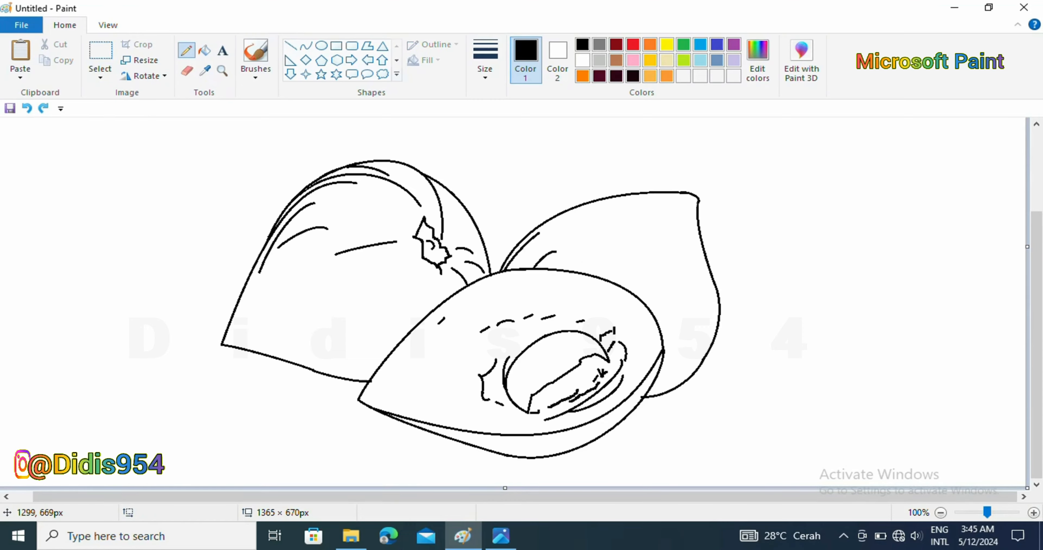
- Cover the third outline's stray end inside the front shape's lower-right rim with a white ellipse about 9 × 9 px
click(1033, 514)
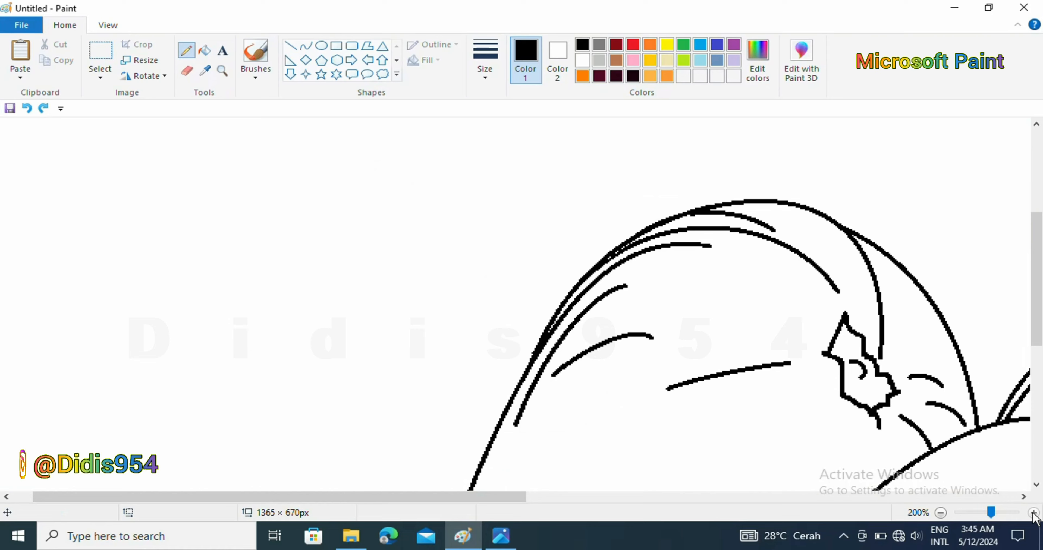
drag(466, 497, 712, 496)
drag(1037, 291, 1037, 393)
click(320, 44)
click(582, 60)
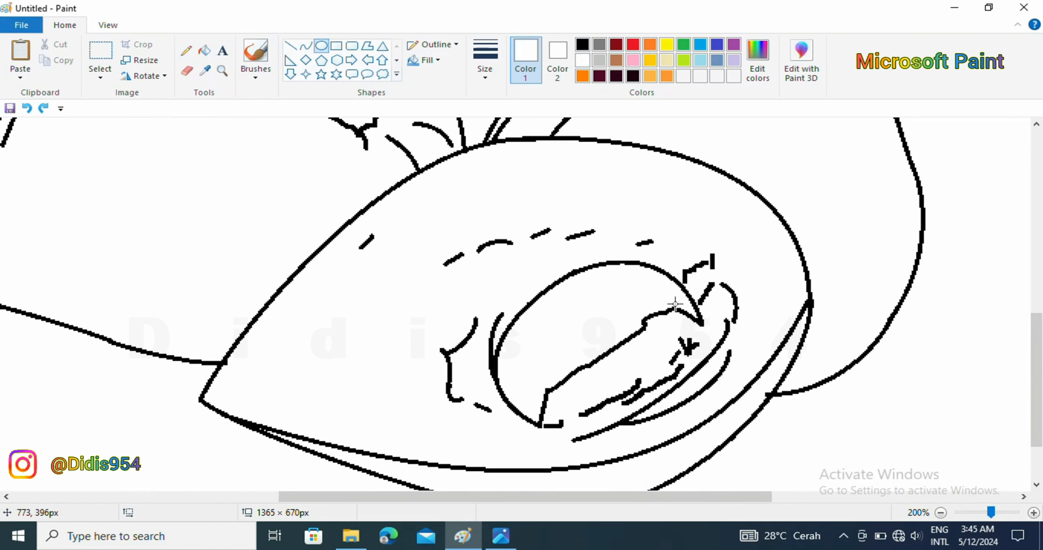
drag(762, 382, 767, 392)
click(762, 385)
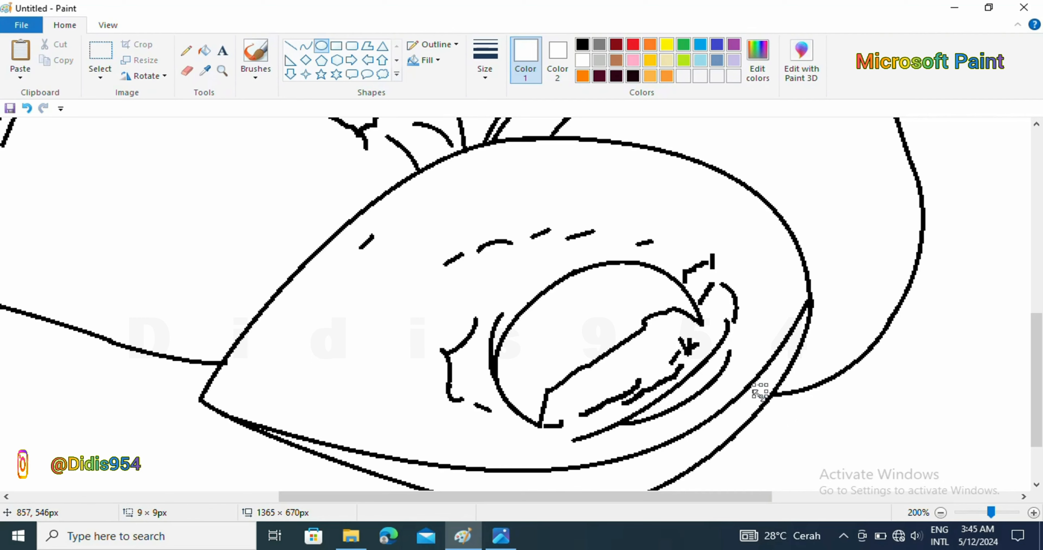
click(940, 513)
- Fill the front shape's main face with the custom deep orange
click(582, 75)
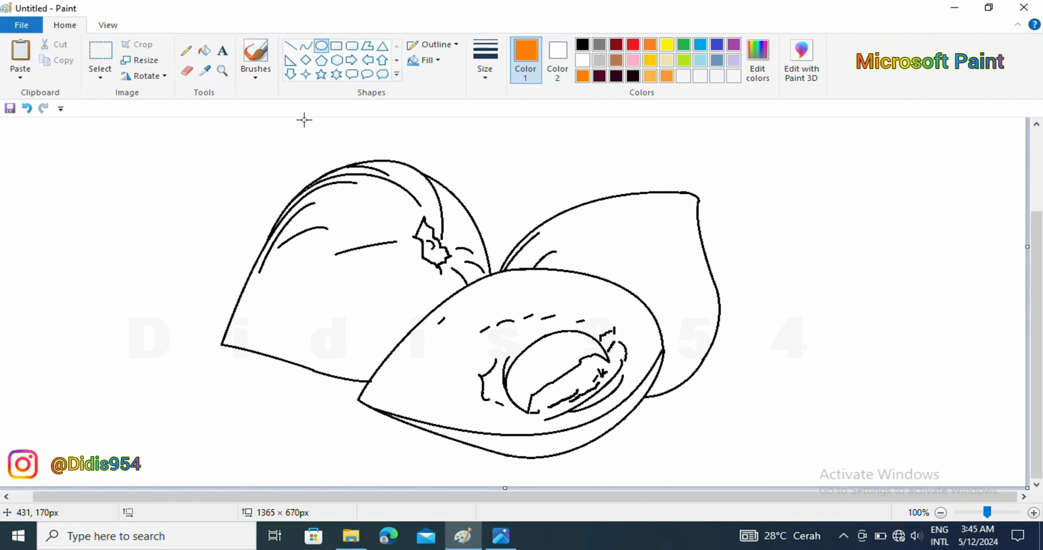
click(205, 51)
click(493, 298)
- Fill the two rear shapes and the front shape's lower rim with the custom light orange
click(666, 76)
click(642, 243)
click(391, 283)
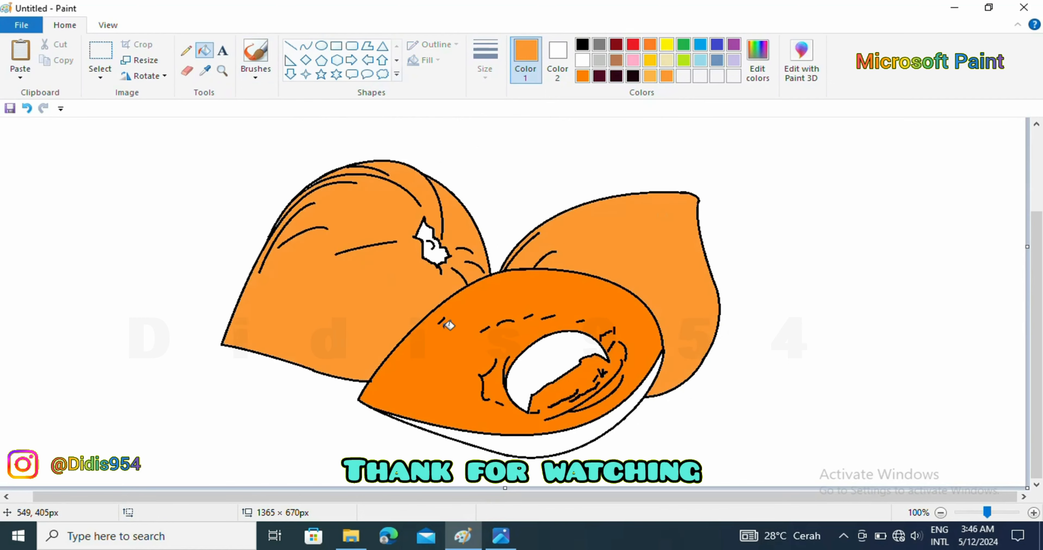
click(480, 436)
- Fill the back-left shape's jagged patch with black and the front shape's crescent opening with the custom dark maroon
click(582, 45)
click(430, 243)
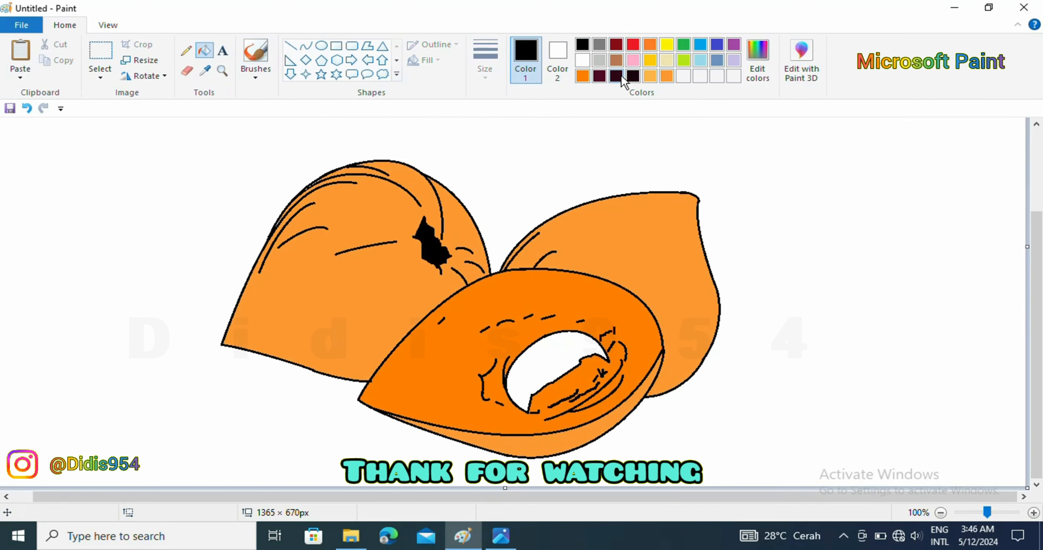
click(616, 76)
click(555, 357)
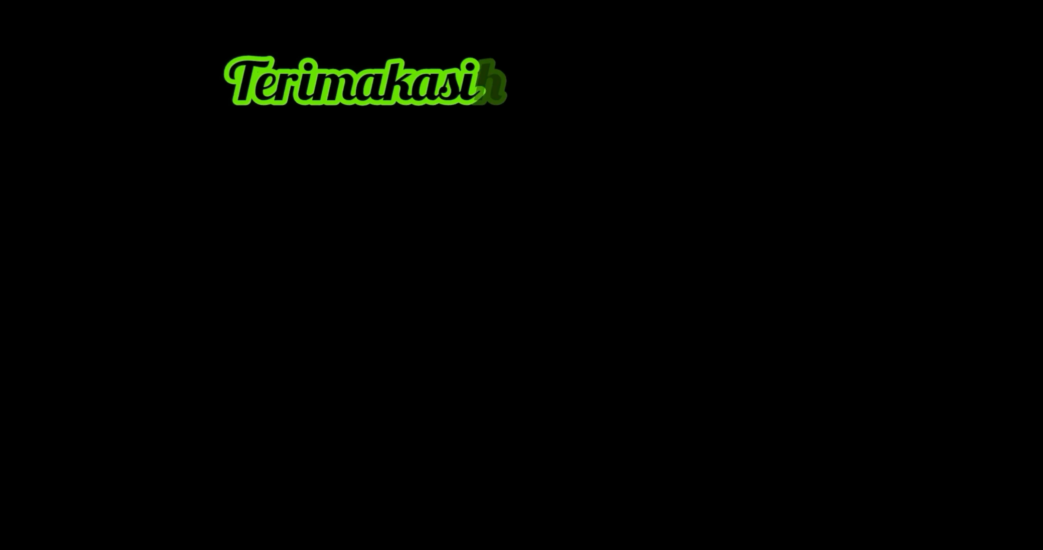